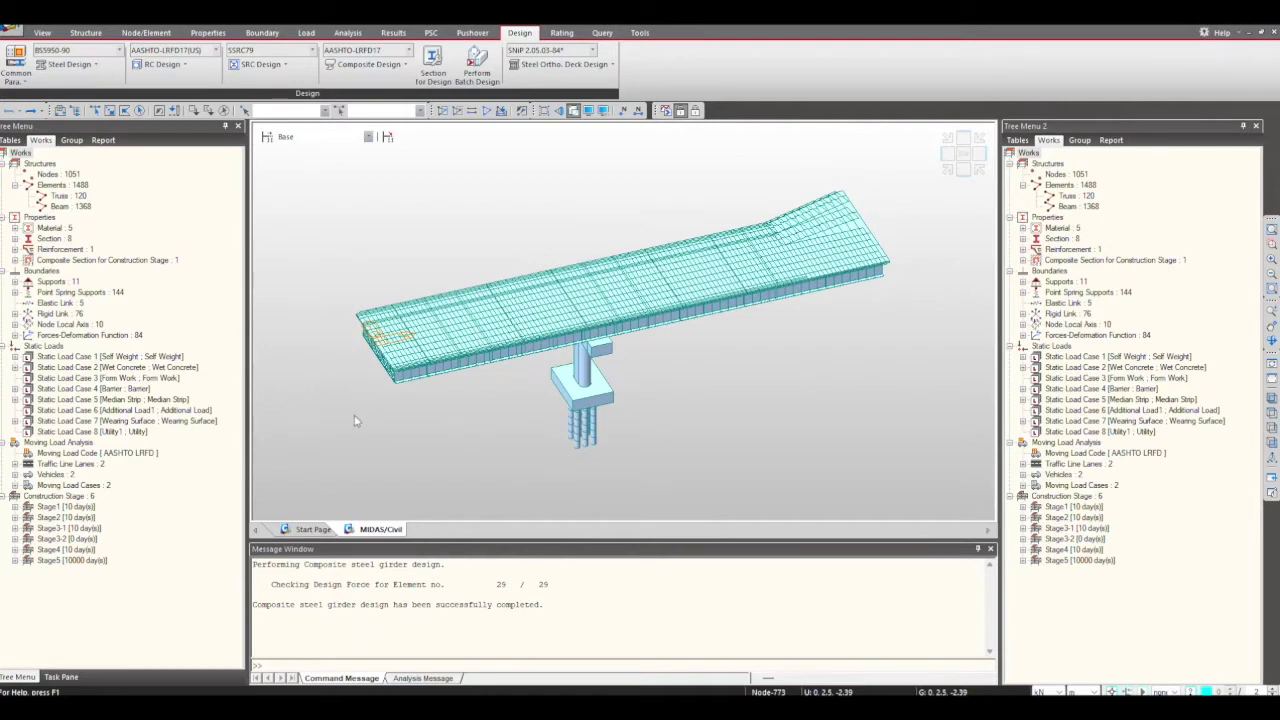
Confirm AASHTO-LRFD17 as the composite design code.
scroll(380, 386, up, 3)
scroll(480, 370, up, 4)
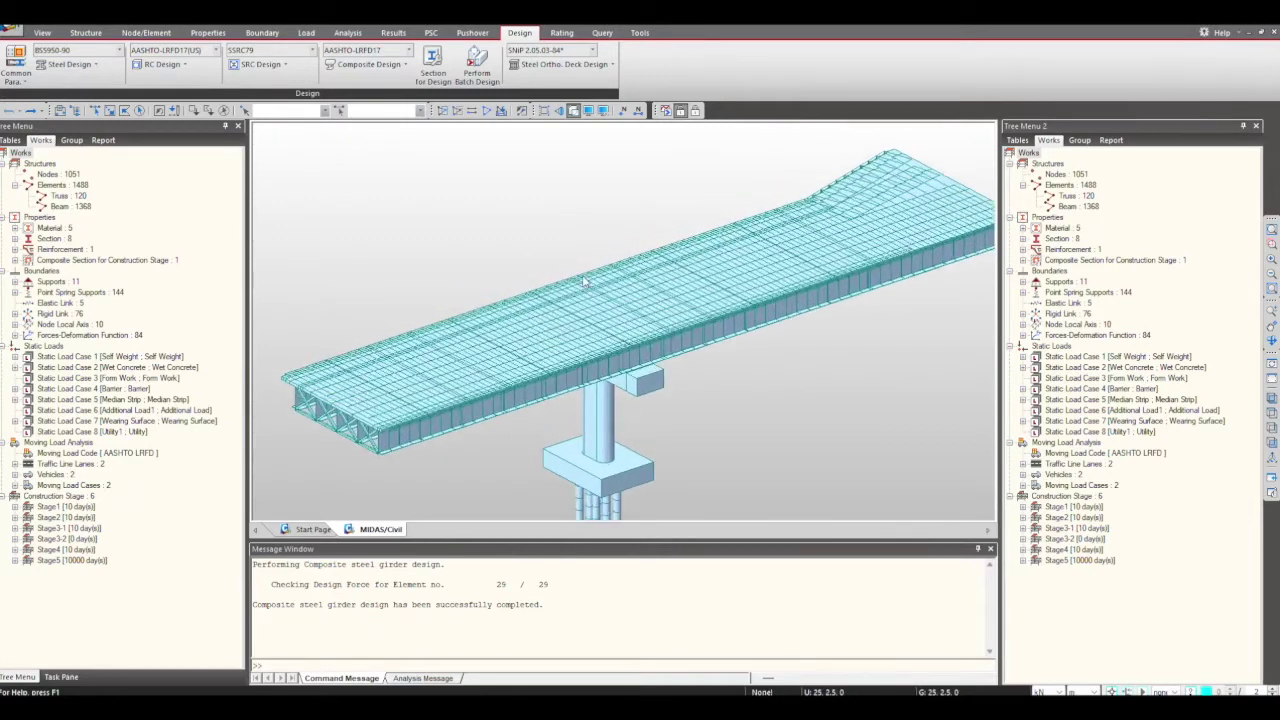
scroll(551, 345, up, 3)
click(408, 50)
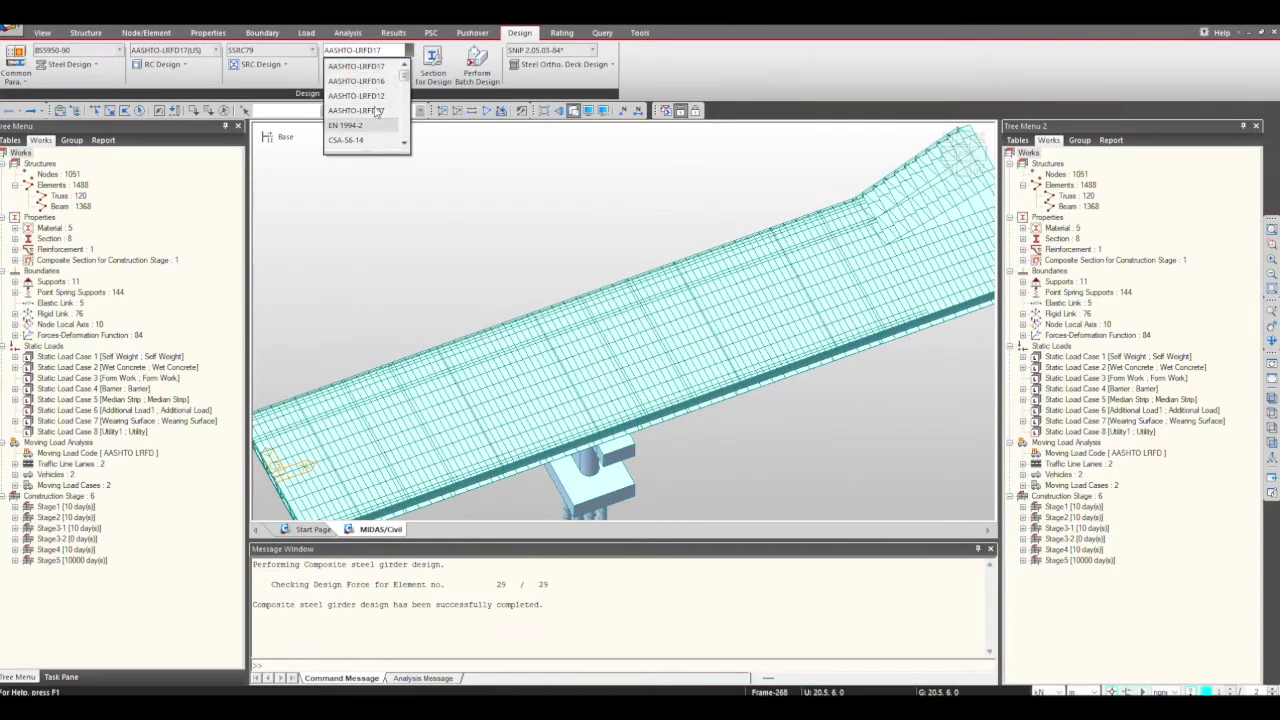
click(492, 231)
scroll(467, 333, down, 3)
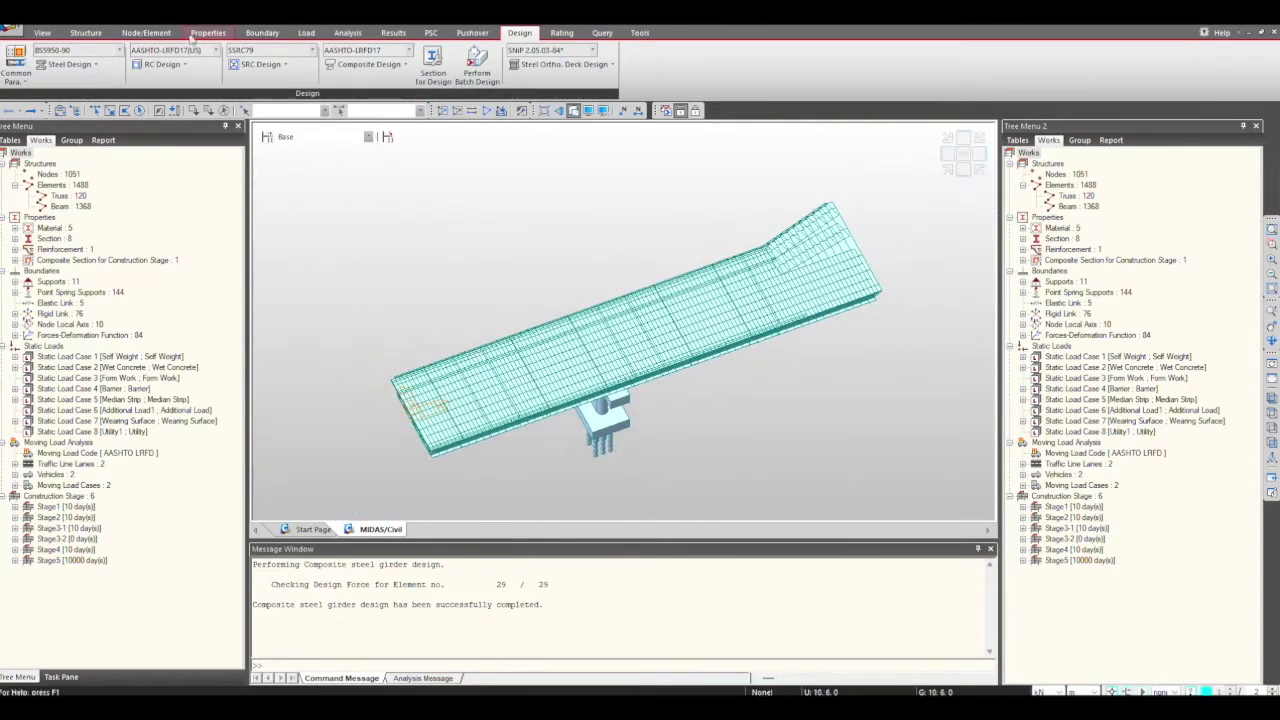
Open Composite Bridge Span Information and select the Steel girder section in the Works tree.
click(101, 35)
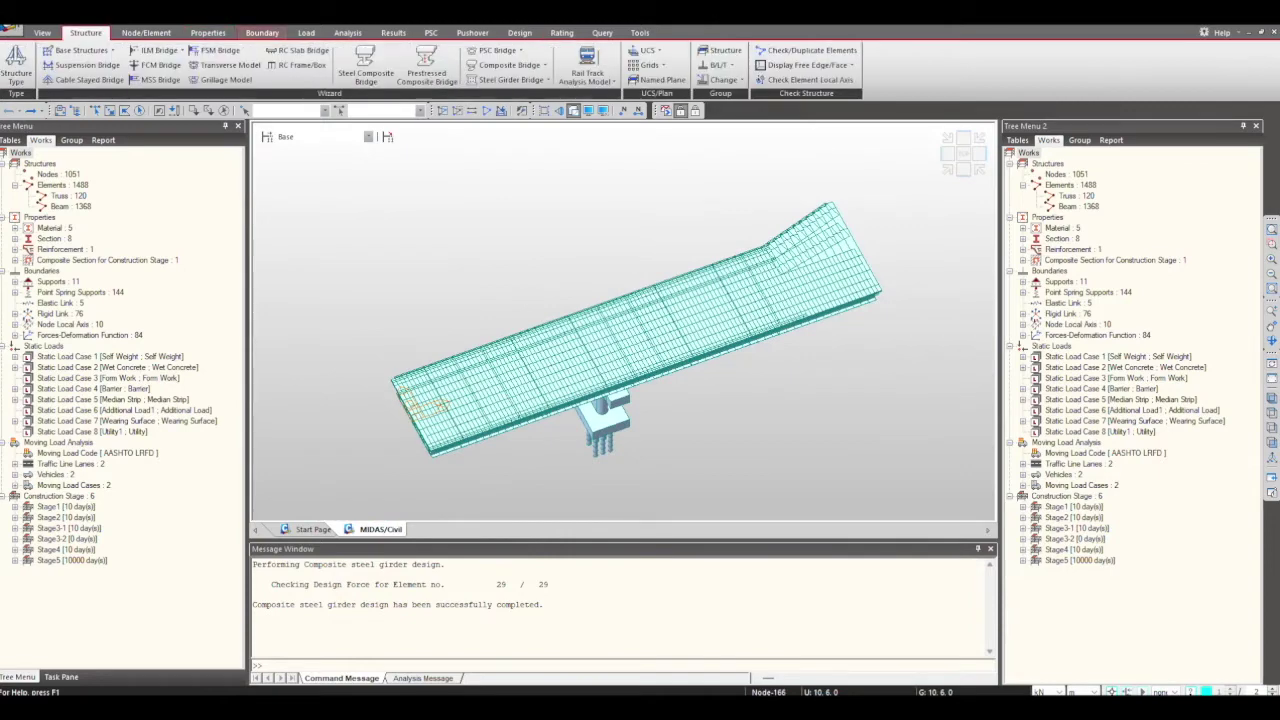
click(515, 65)
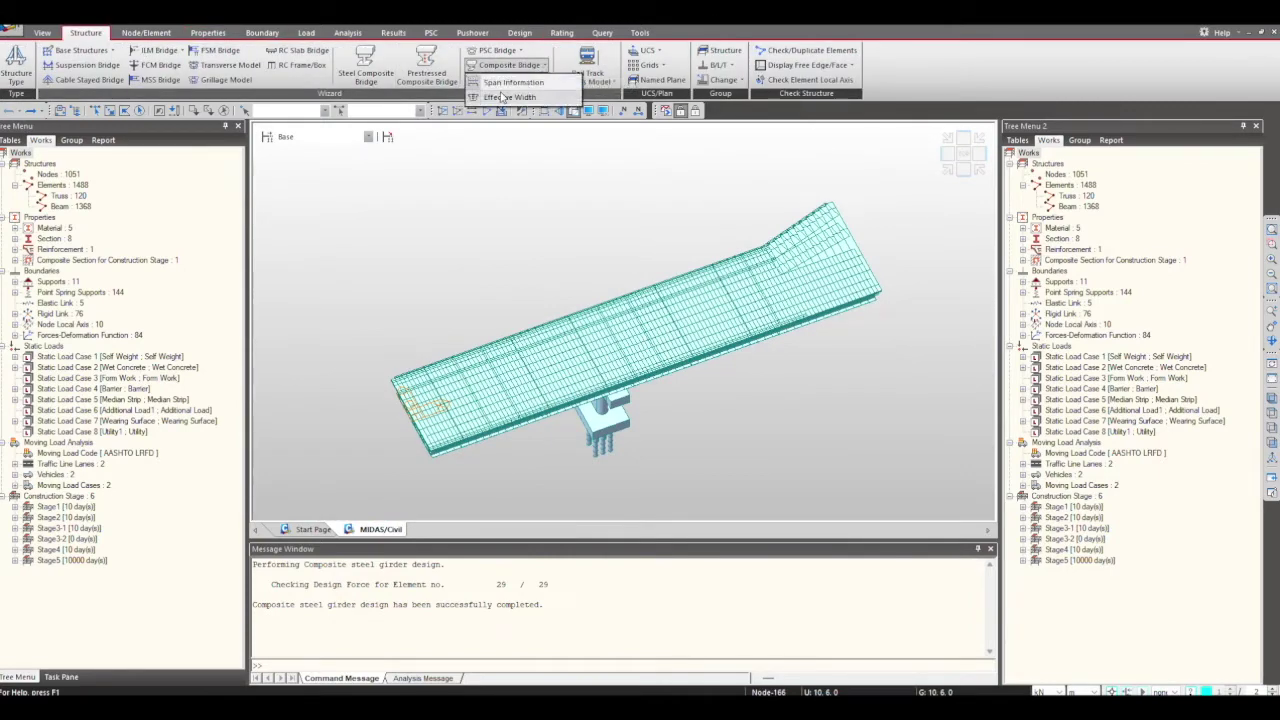
click(505, 84)
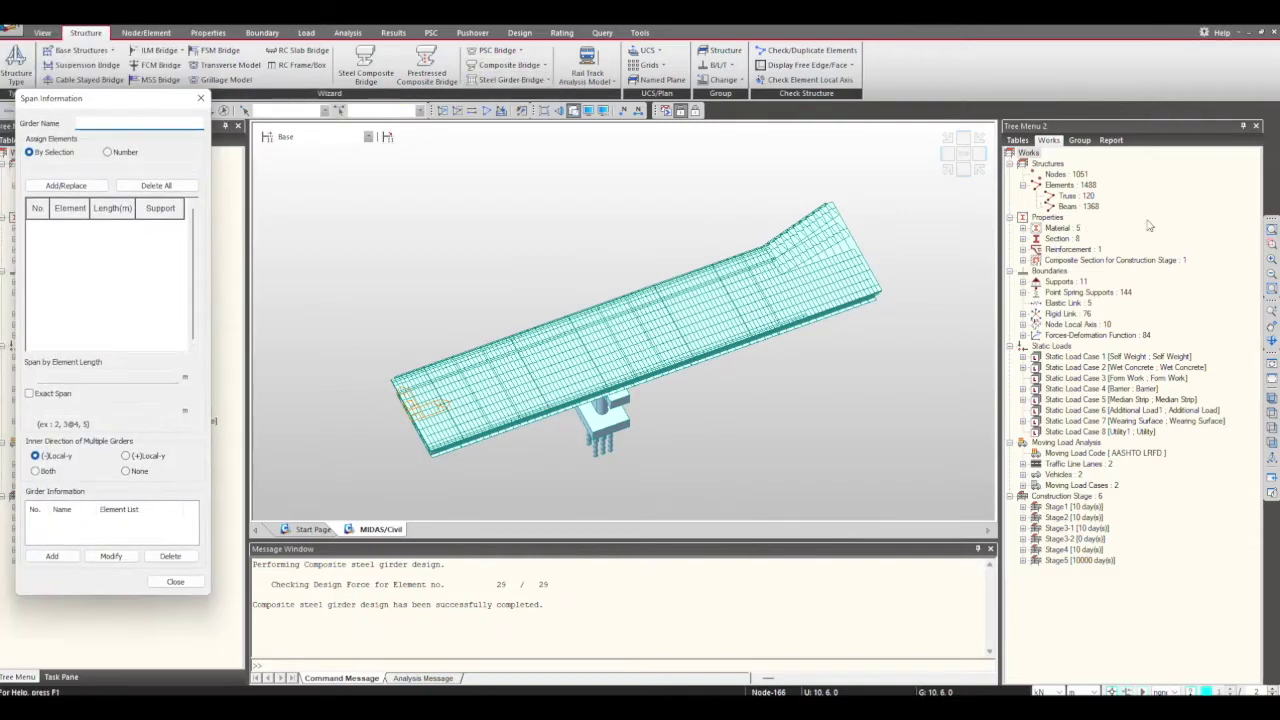
double_click(1060, 239)
click(1082, 260)
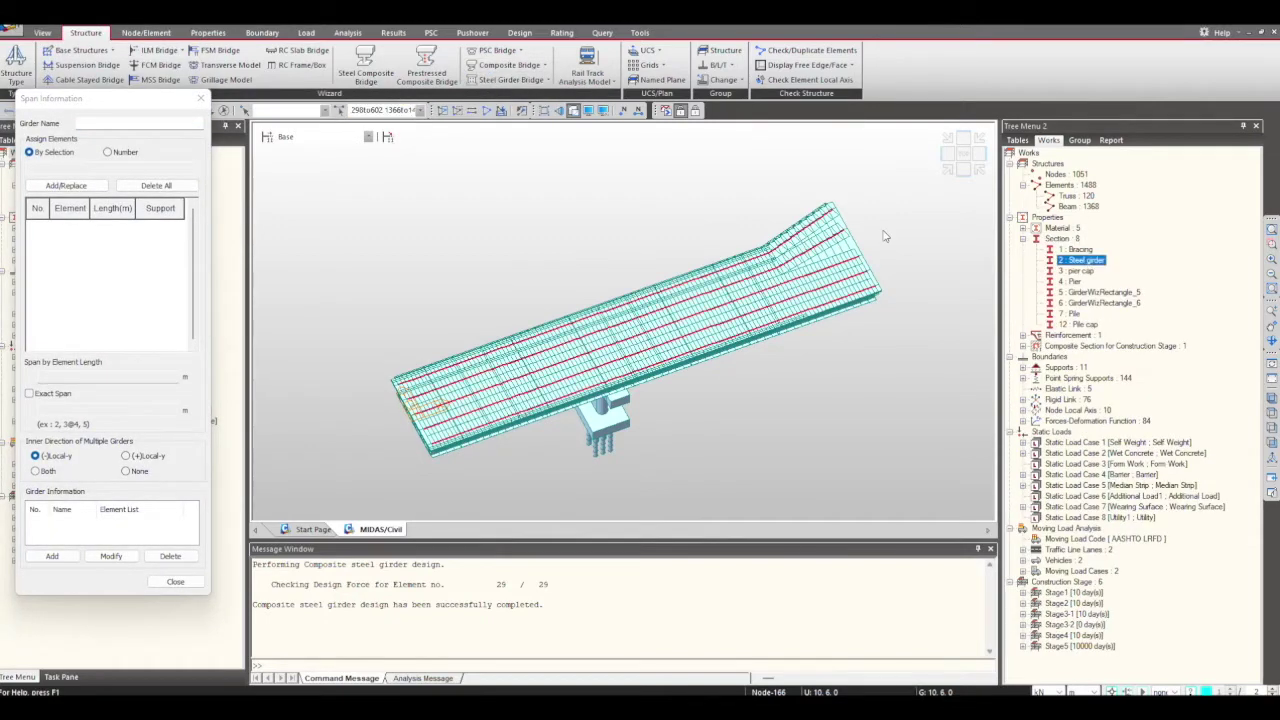
Shade the model, orbit it, and activate only the steel girder members.
click(522, 111)
click(441, 111)
mouse_move(600, 390)
mouse_down()
mouse_move(624, 402)
mouse_move(582, 322)
mouse_up()
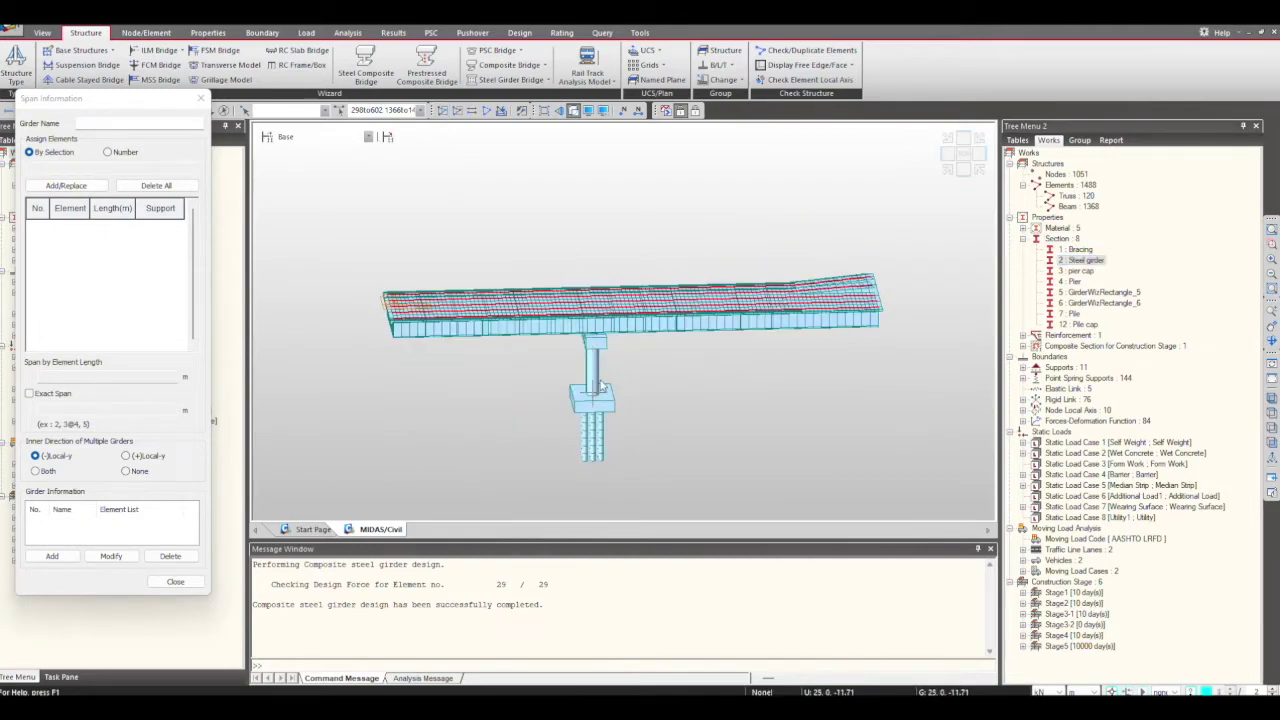
drag(600, 379, 617, 380)
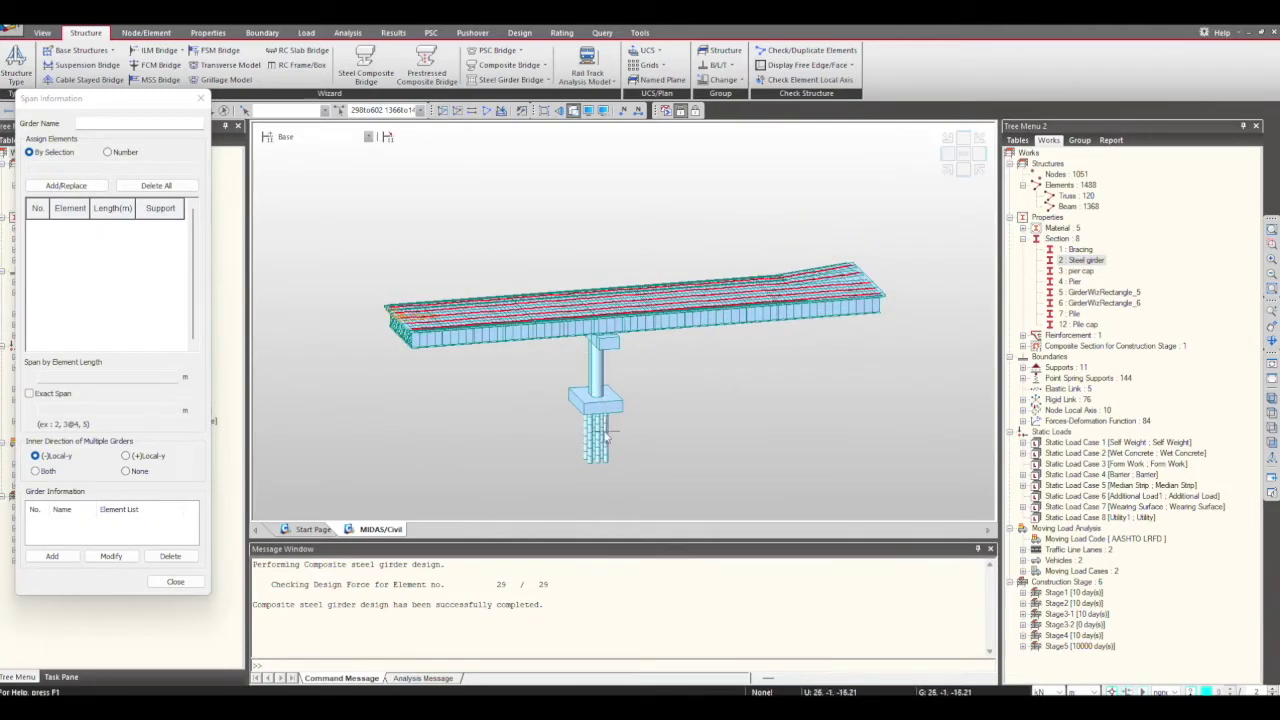
drag(587, 376, 625, 345)
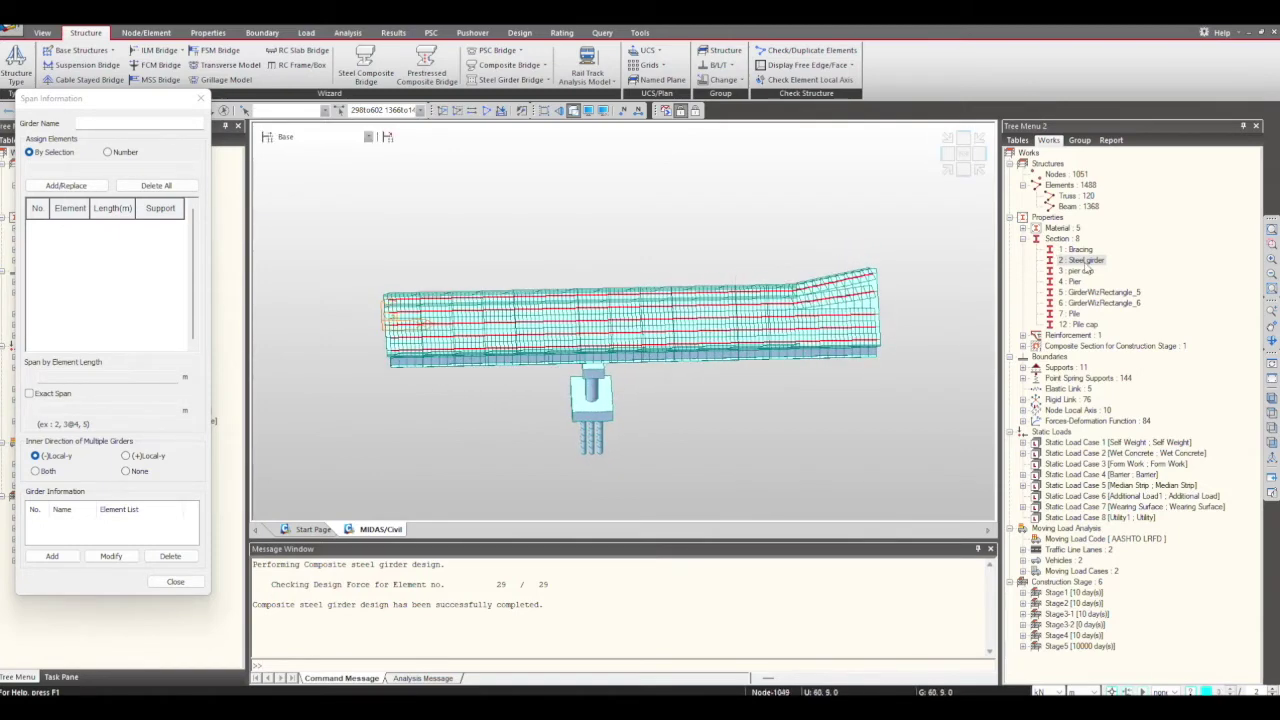
click(442, 111)
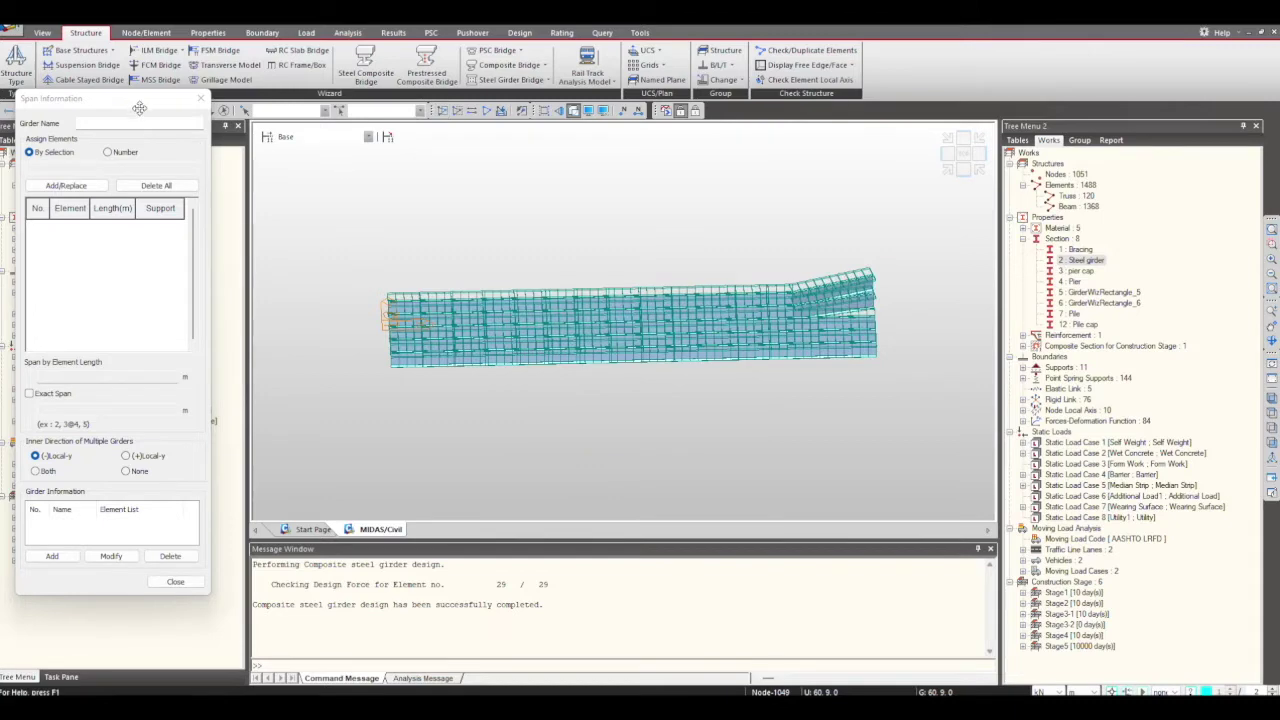
drag(99, 98, 112, 147)
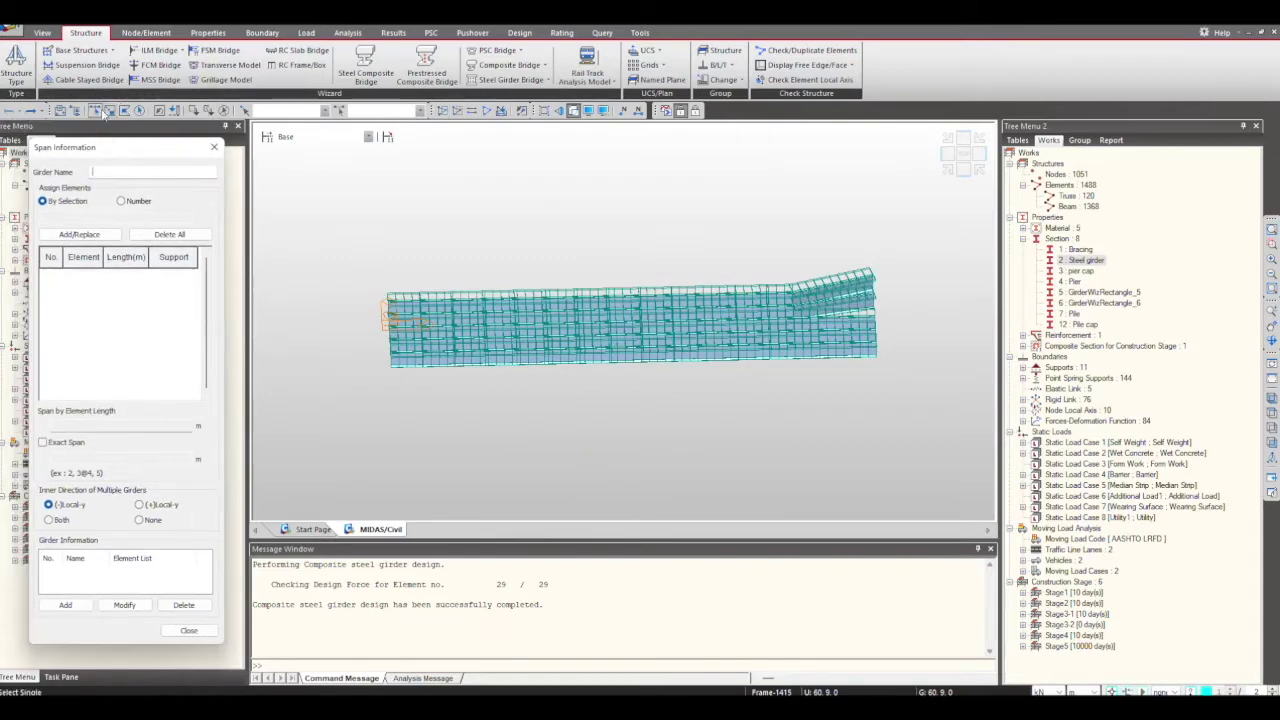
Box-select girder elements 298 to 329 in front view and name the girder G1_A.
click(953, 158)
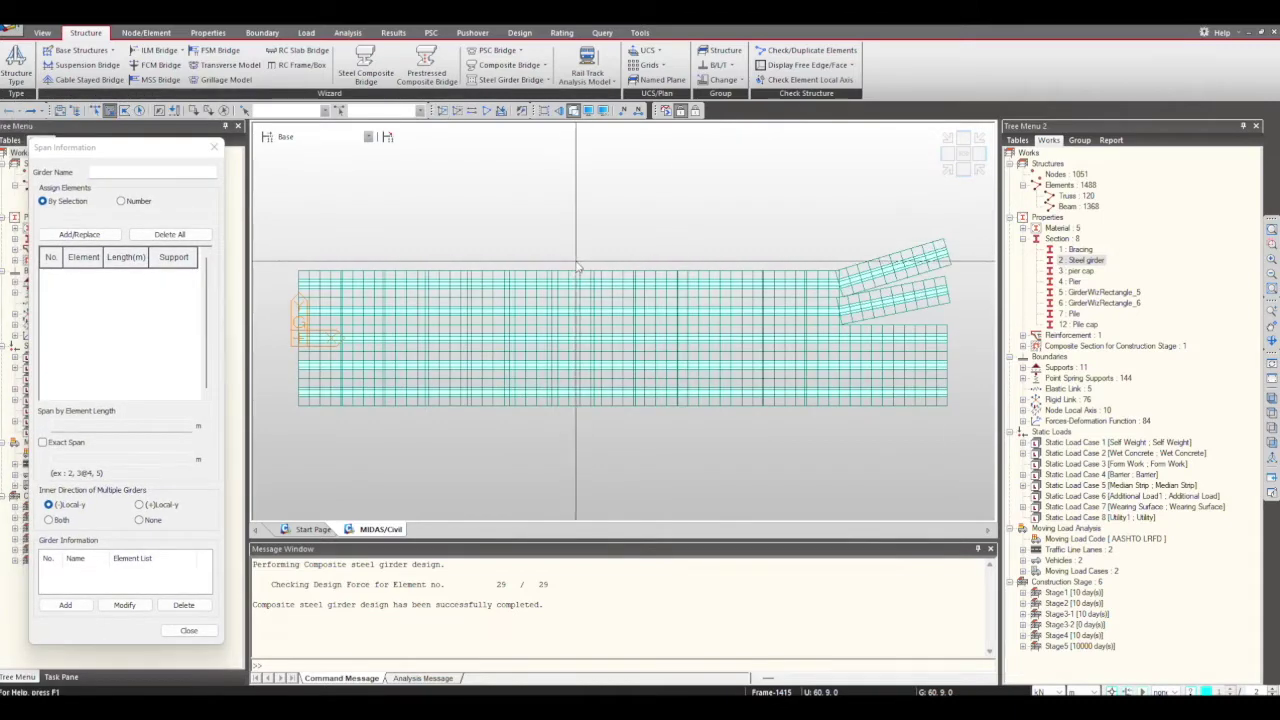
drag(578, 279, 285, 293)
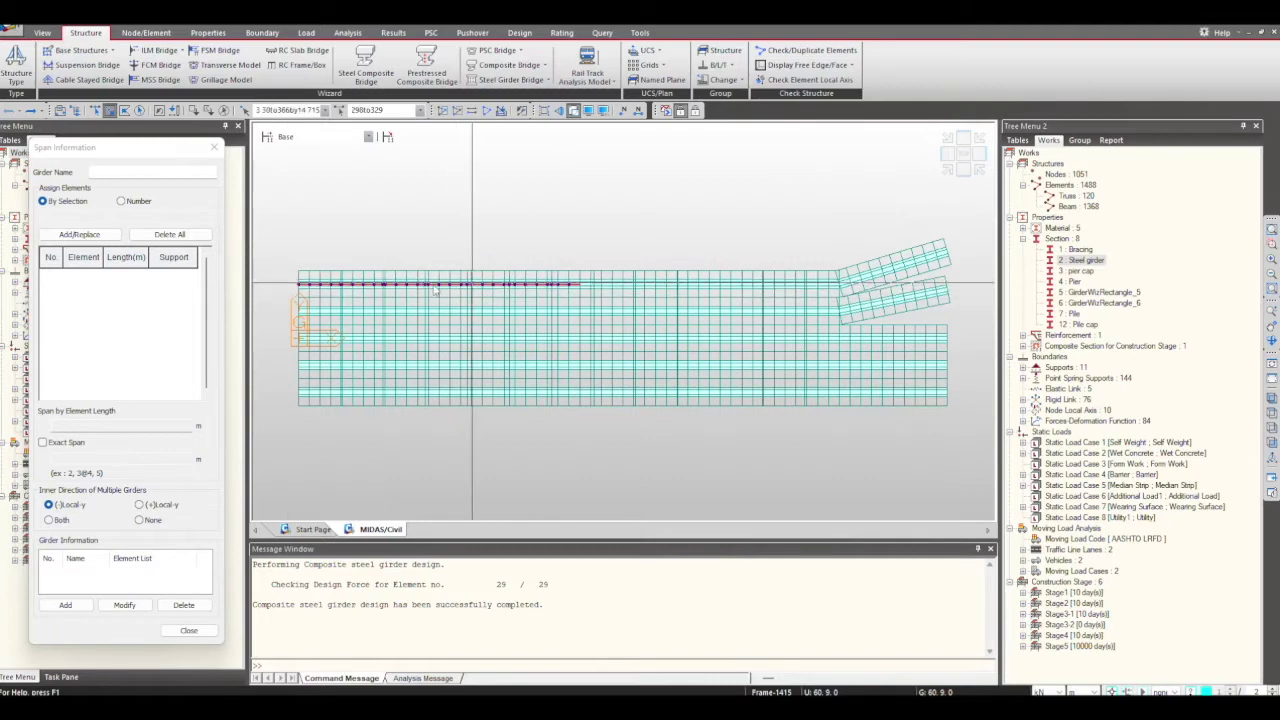
click(148, 172)
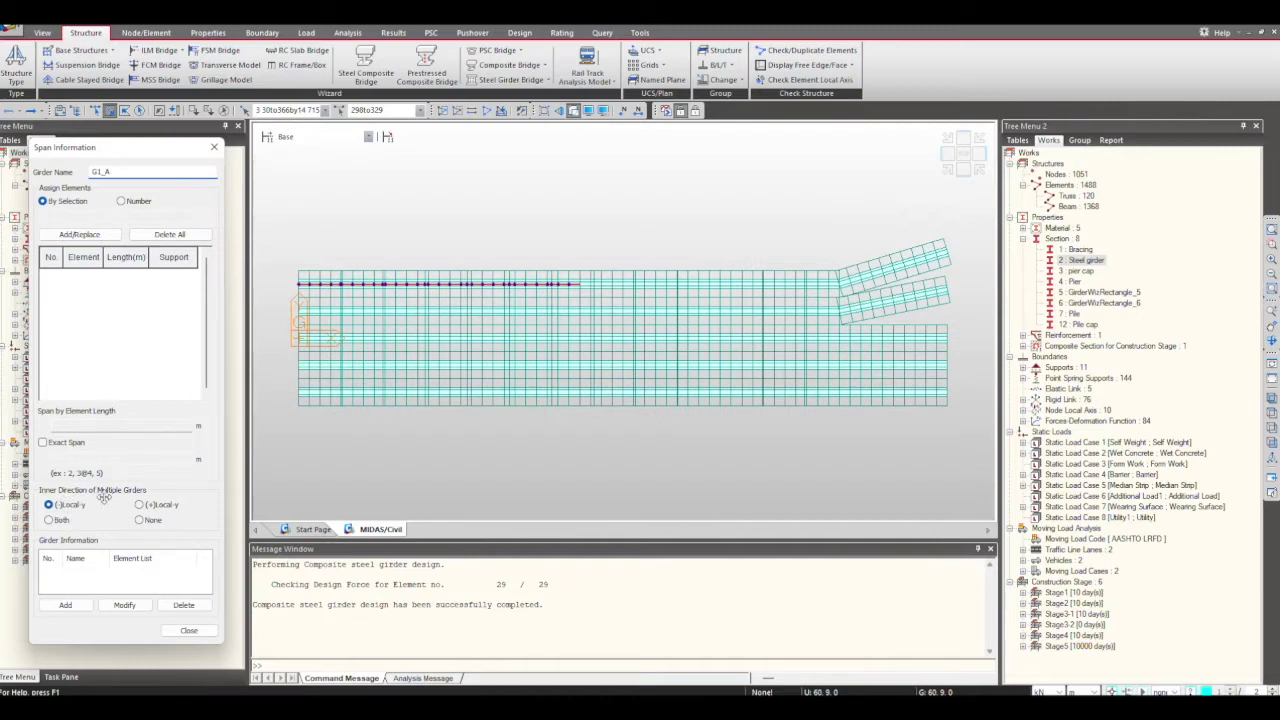
scroll(493, 335, up, 5)
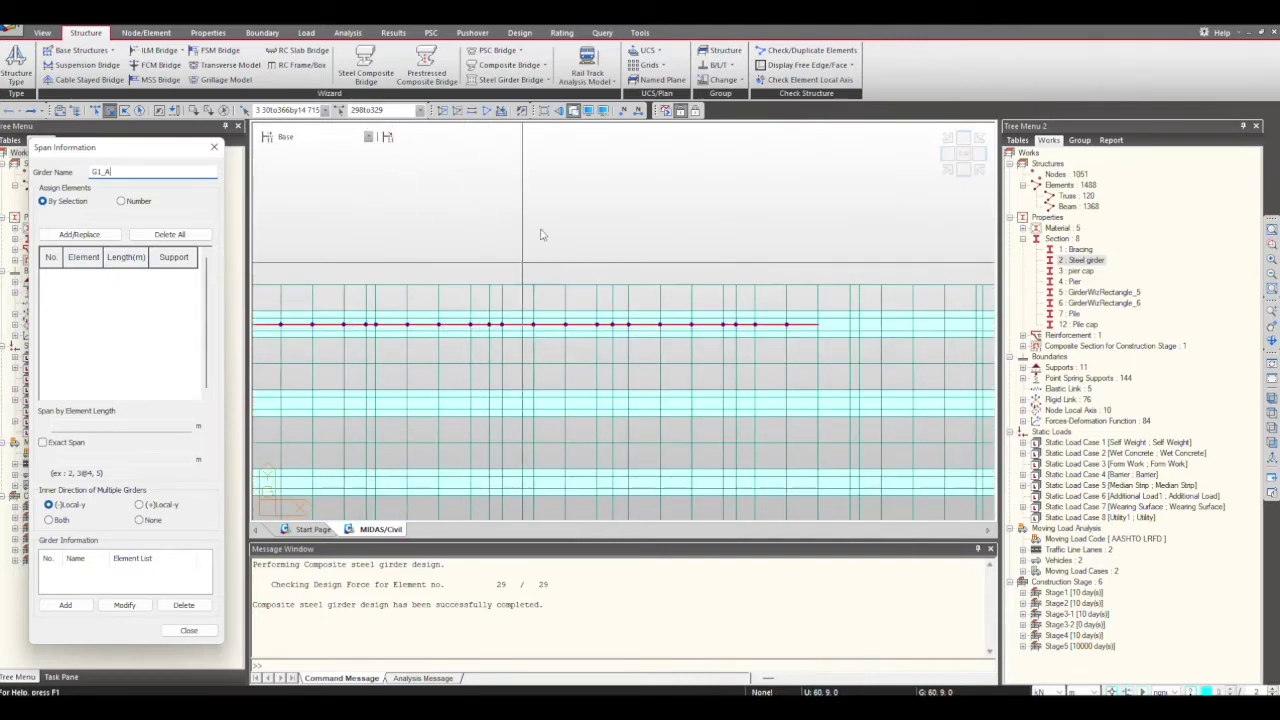
Turn on the element local direction display.
key(ctrl+e)
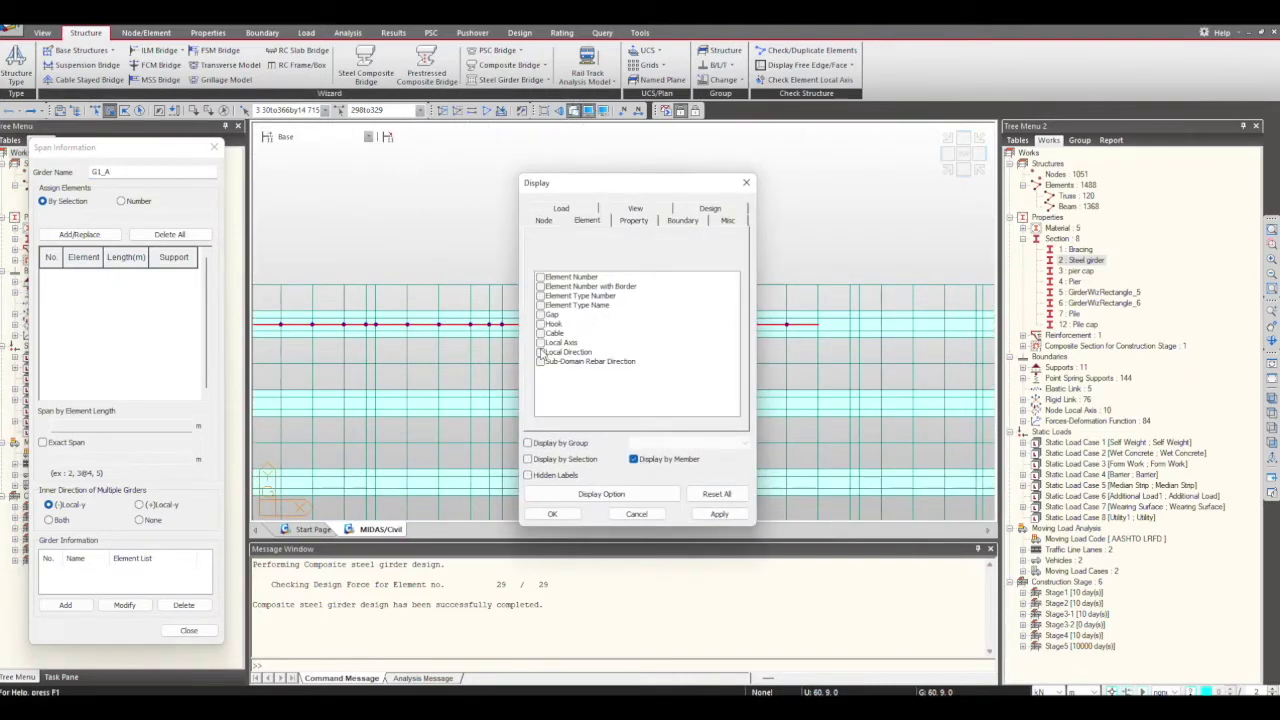
click(541, 352)
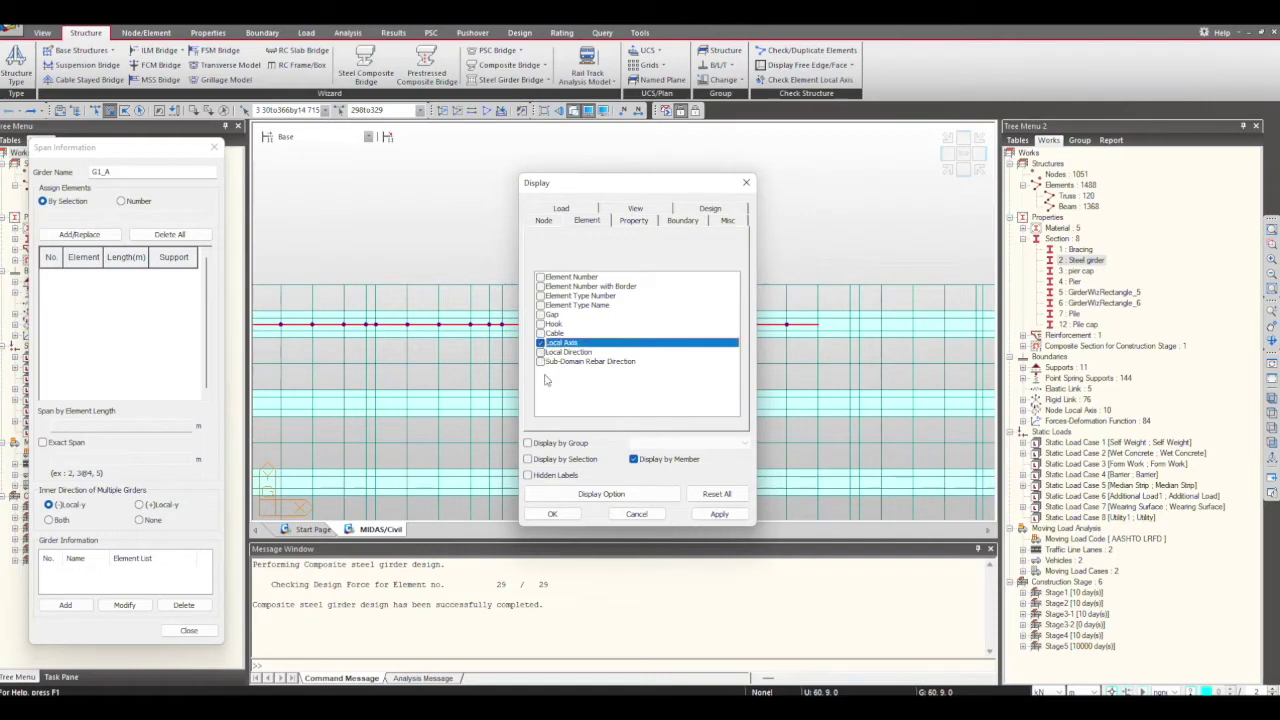
click(552, 514)
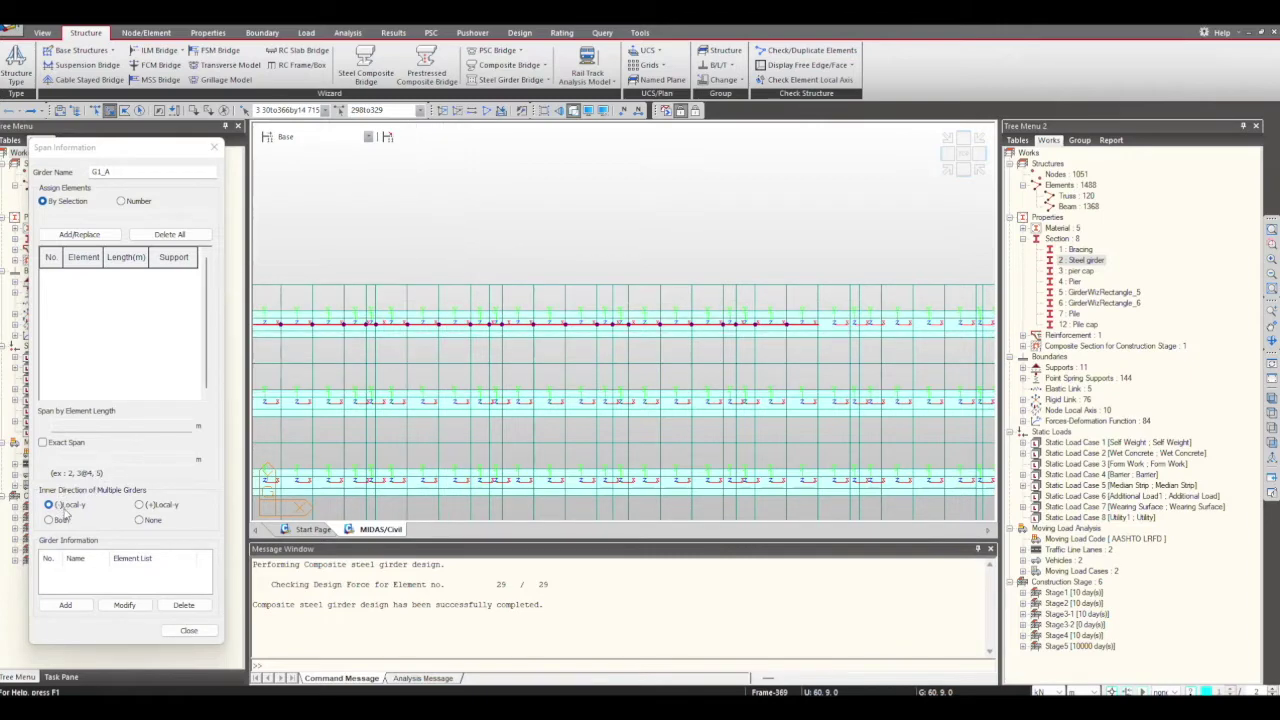
Add elements 298–329 as span G1_A and close Span Information.
click(91, 238)
drag(208, 282, 209, 372)
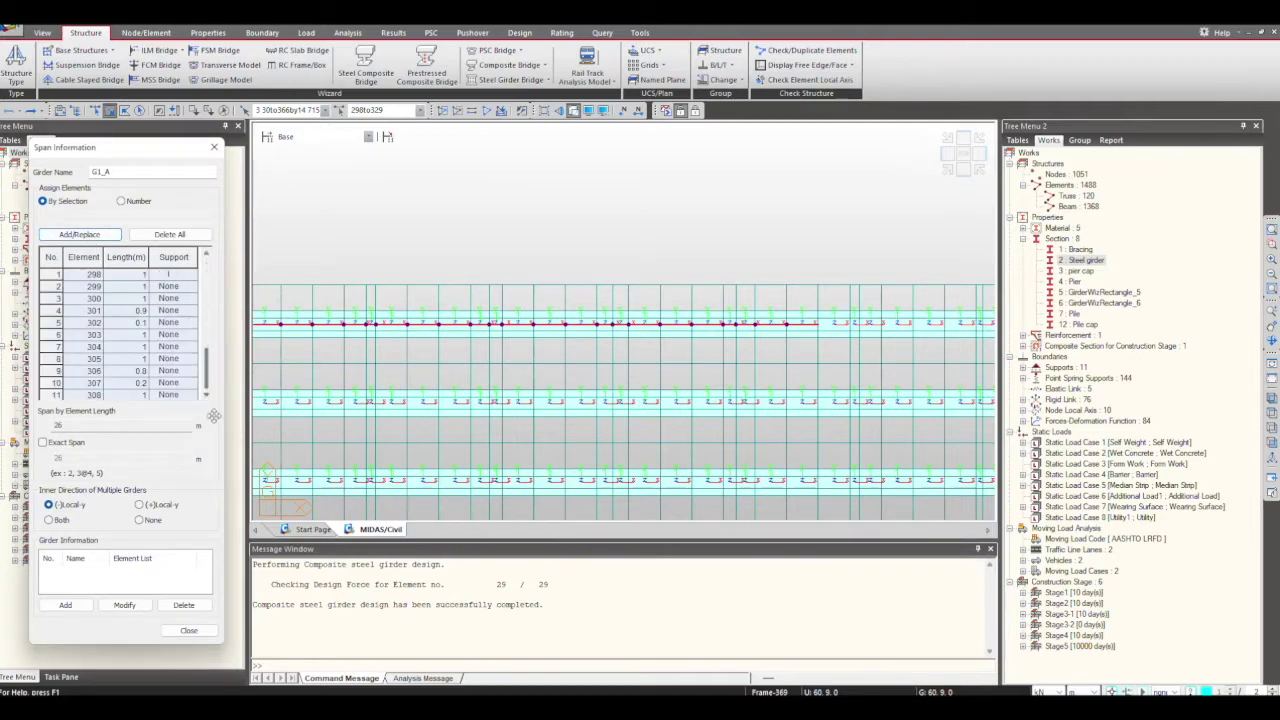
click(63, 607)
click(186, 630)
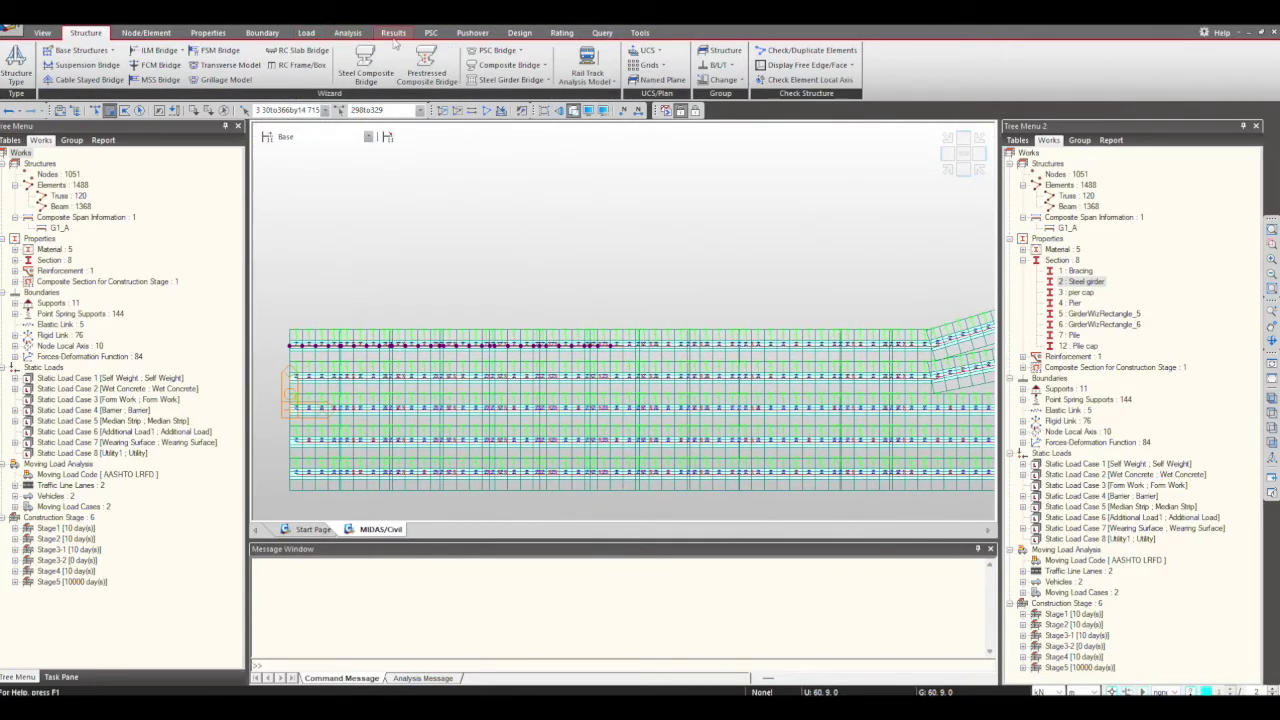
Perform the bridge analysis, which finishes in 47.10 s, then open the Load Combinations list.
click(349, 33)
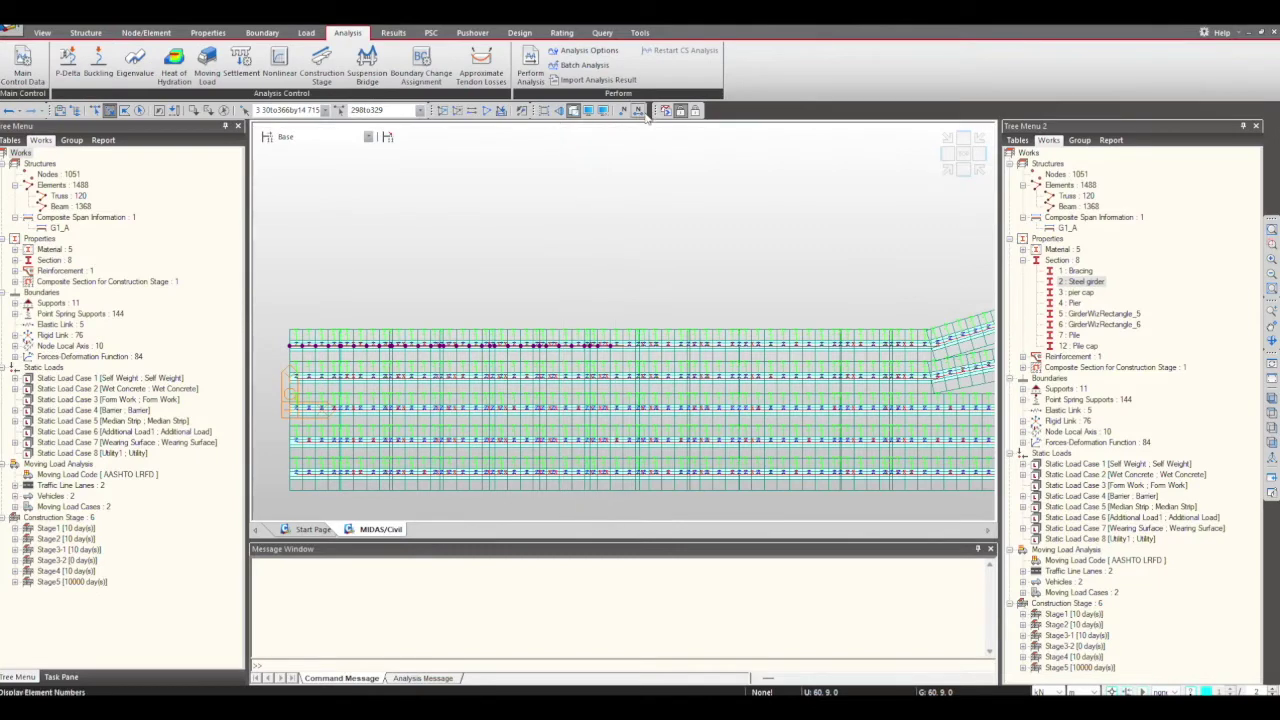
click(530, 70)
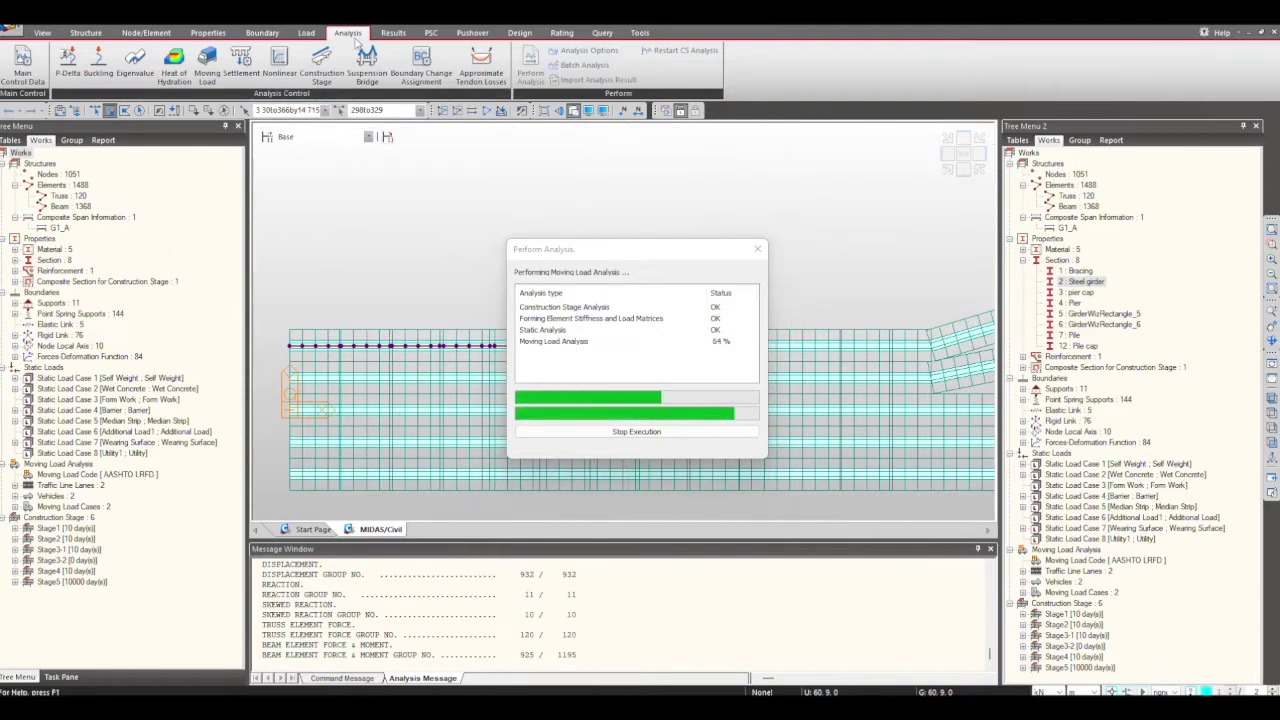
click(393, 33)
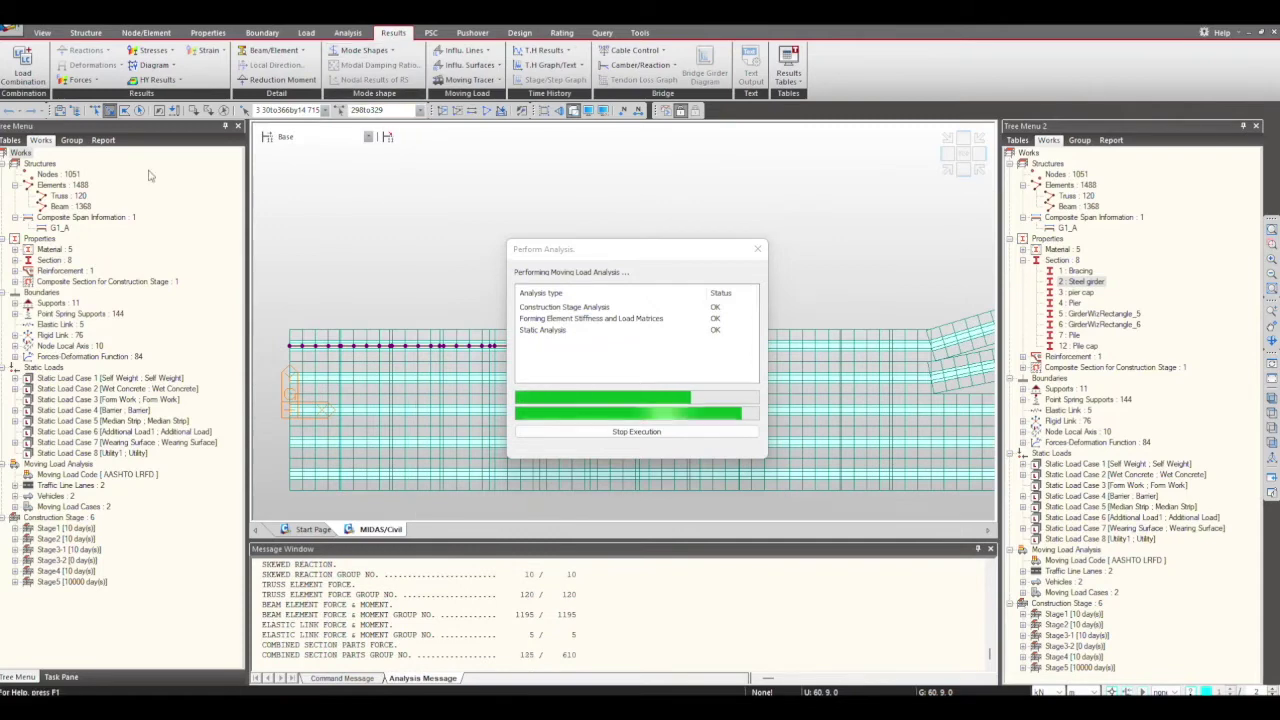
click(22, 72)
drag(327, 51, 396, 139)
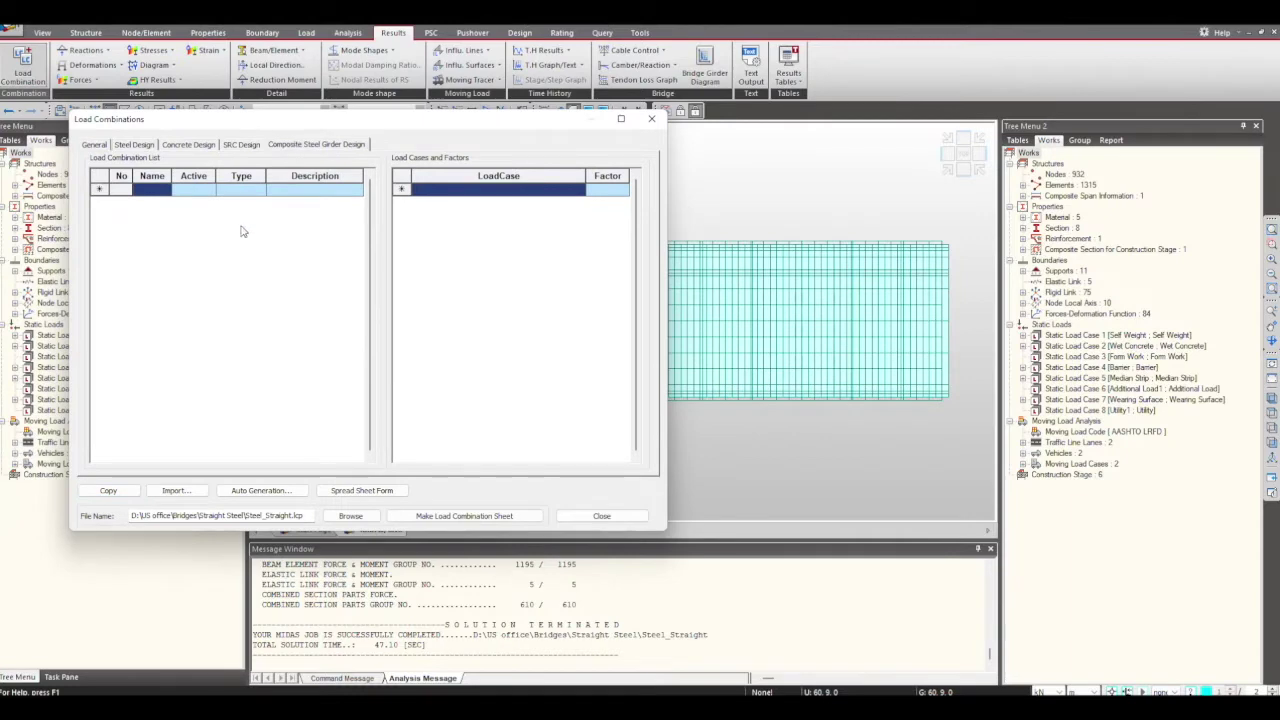
Auto-generate AASHTO-LRFD17 load combinations scLCB1–scLCB17 and close the dialog.
click(288, 490)
click(385, 225)
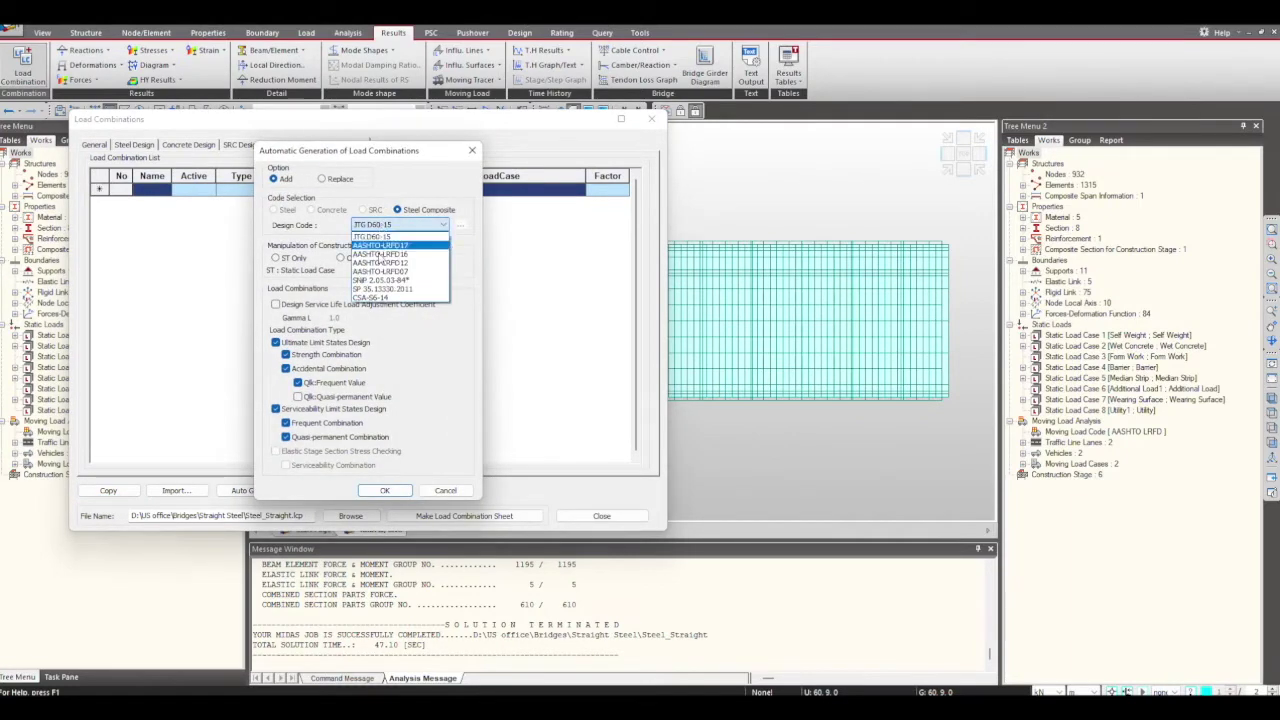
click(373, 245)
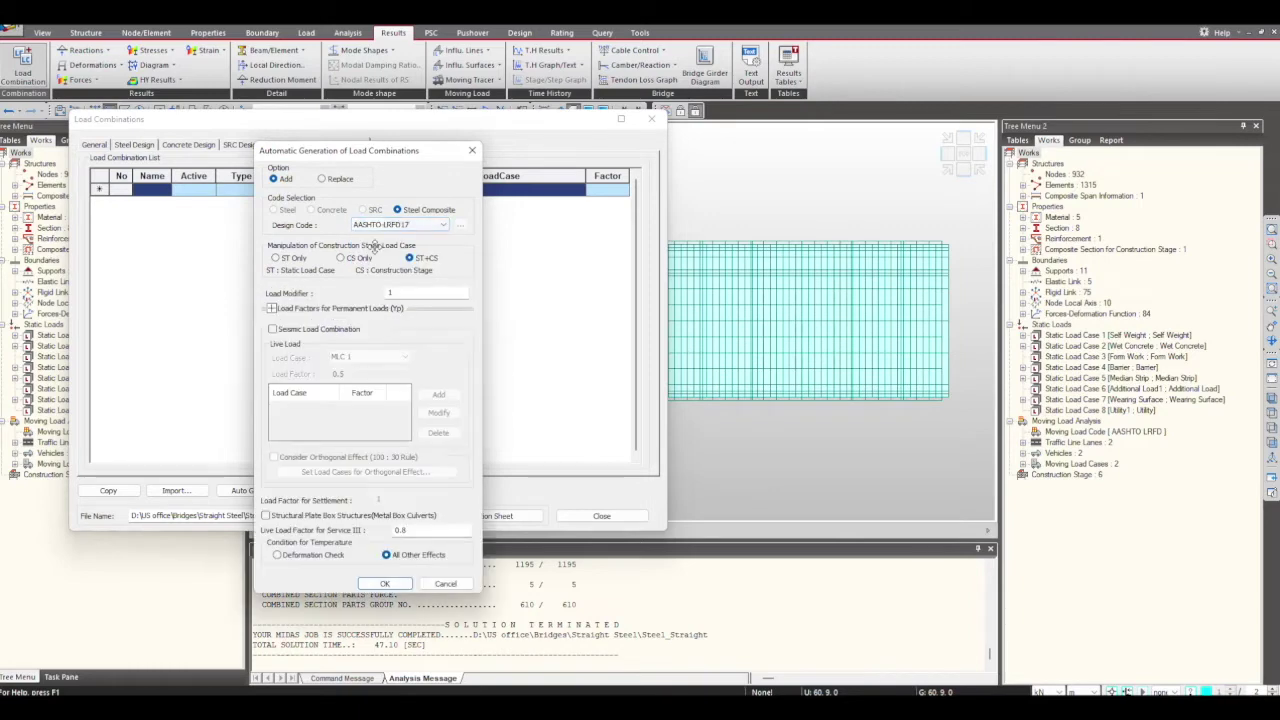
click(390, 583)
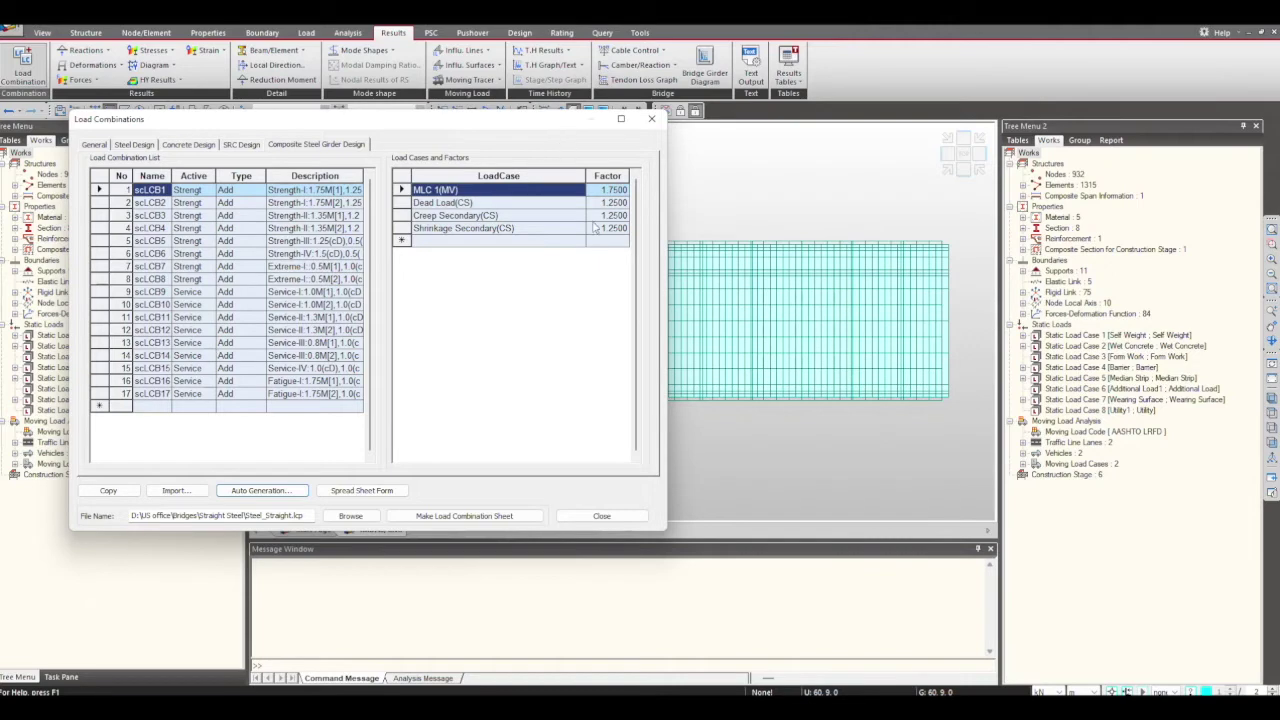
click(601, 515)
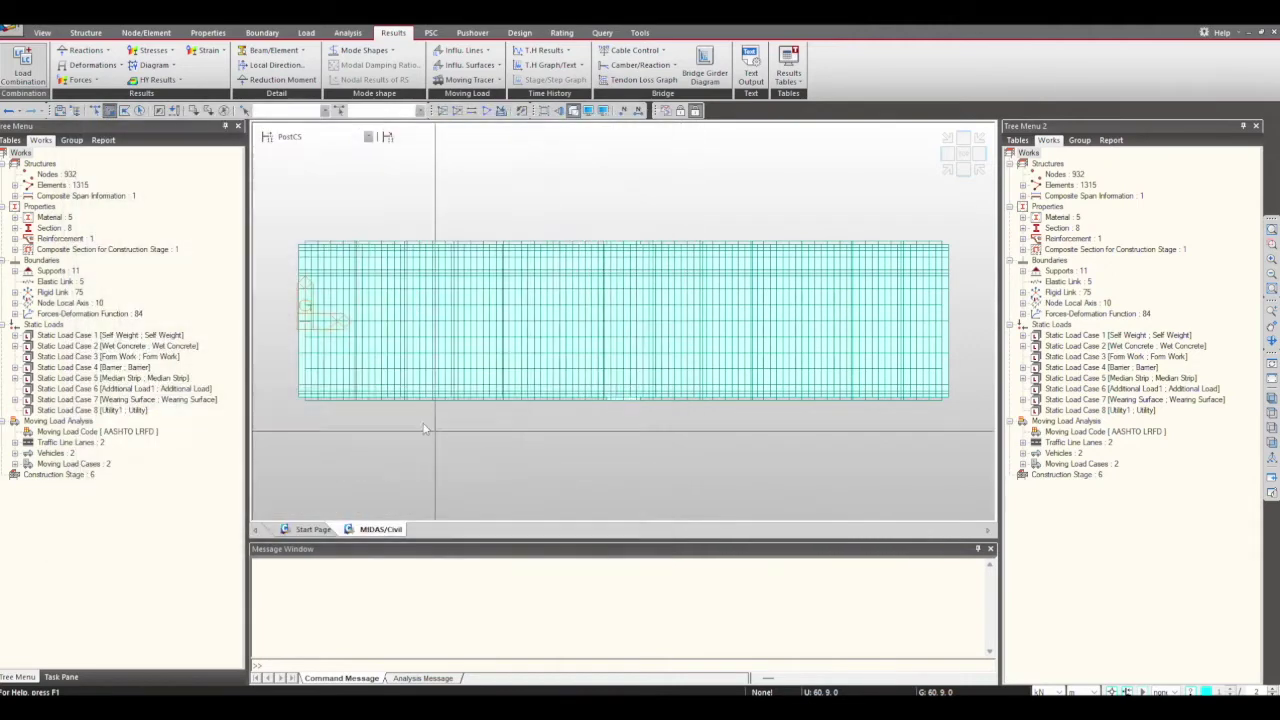
Keep AASHTO-LRFD17 as design code and review Load Combination Type limit states without changes.
click(518, 34)
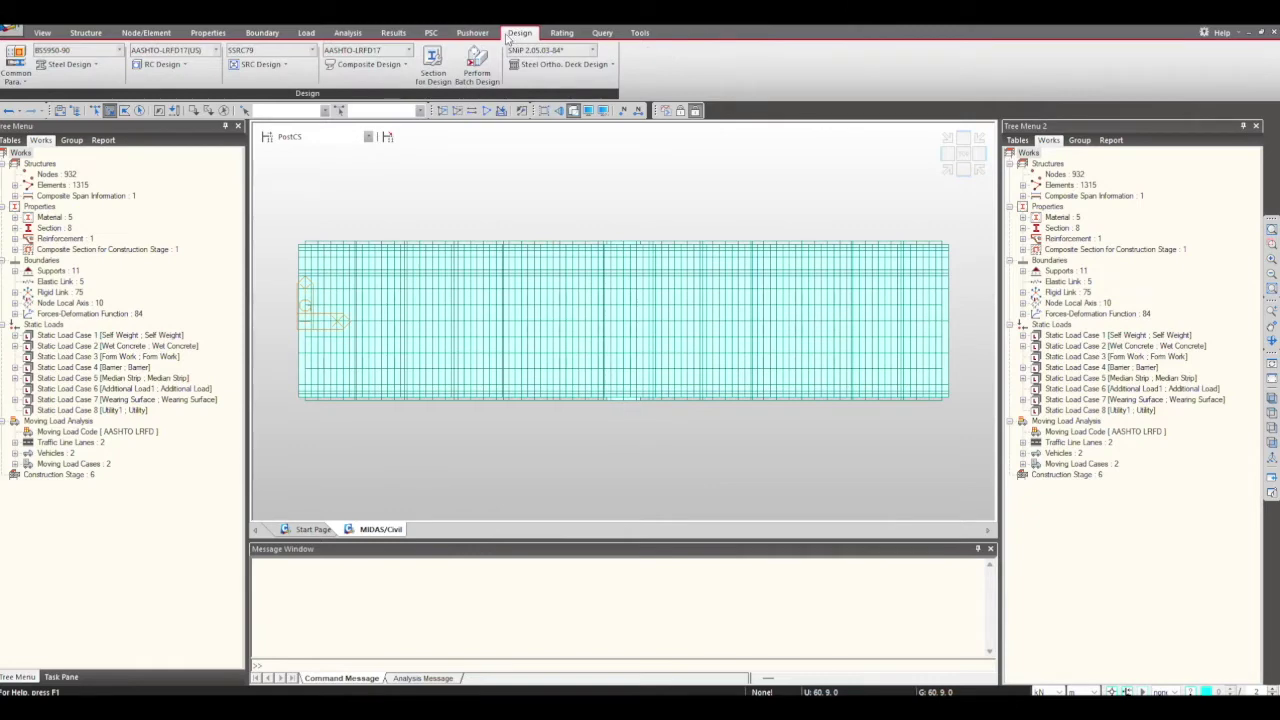
click(388, 65)
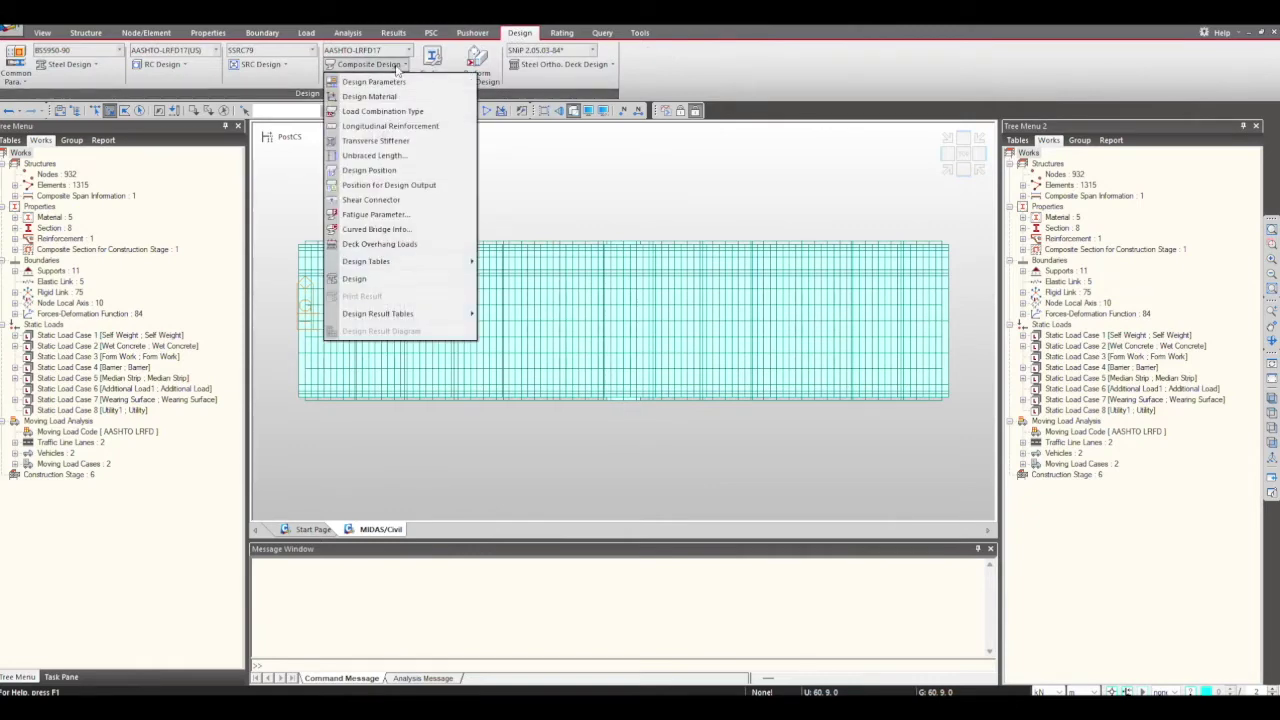
click(409, 50)
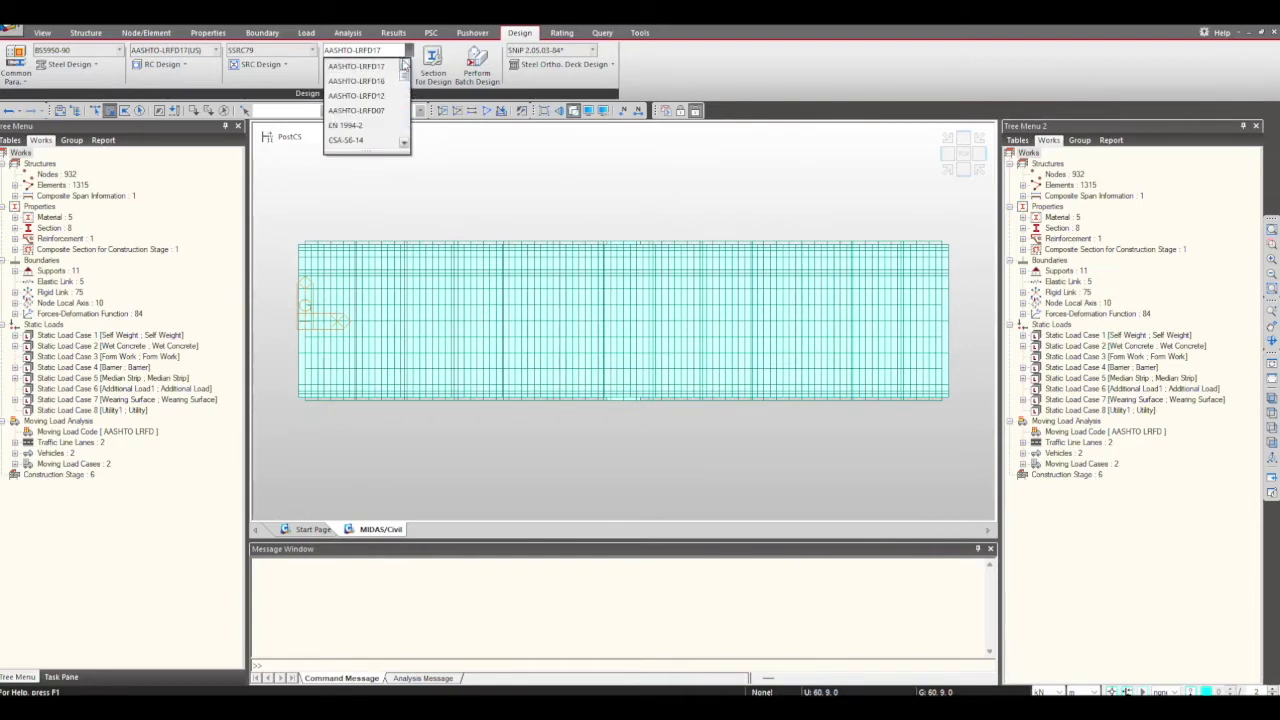
click(356, 66)
click(365, 64)
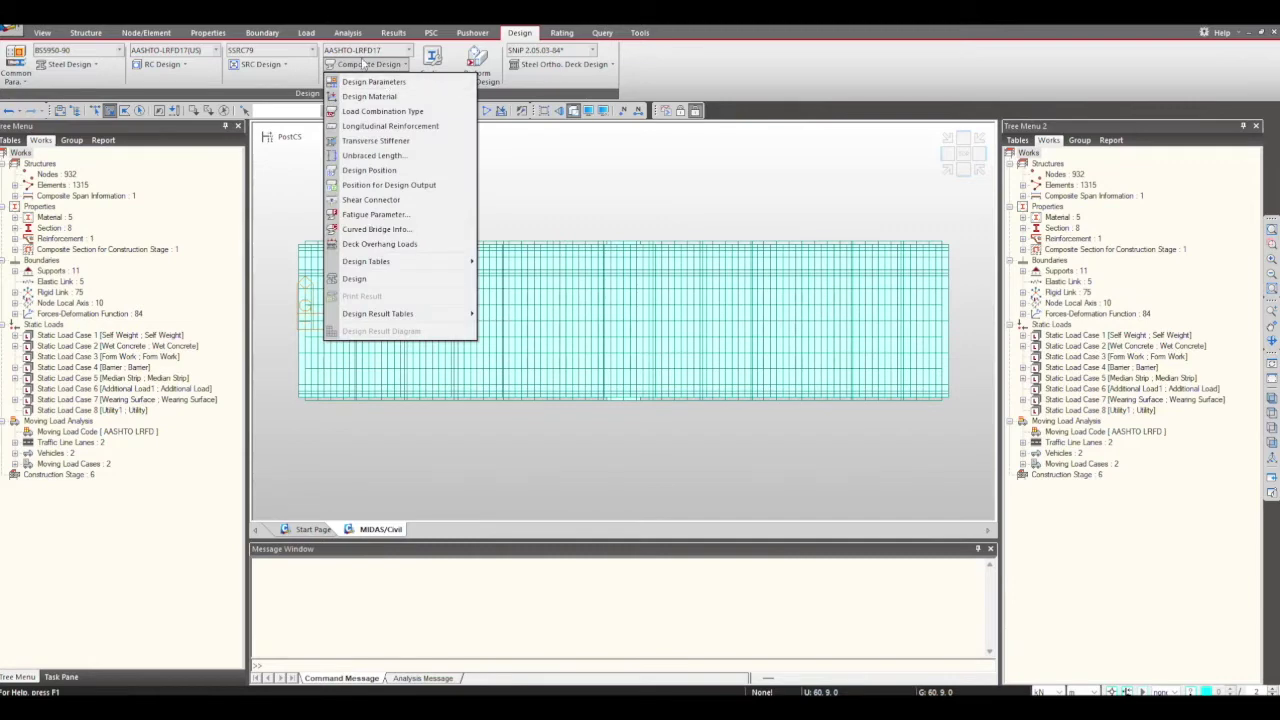
click(362, 112)
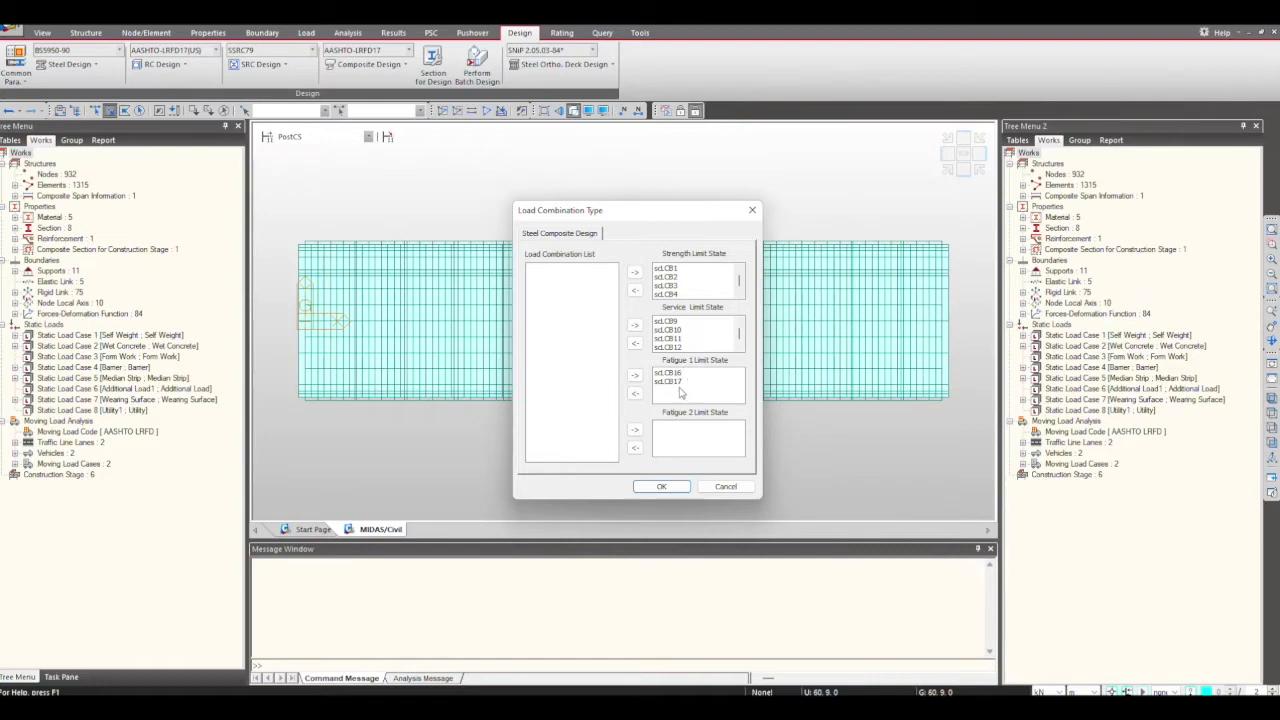
click(712, 486)
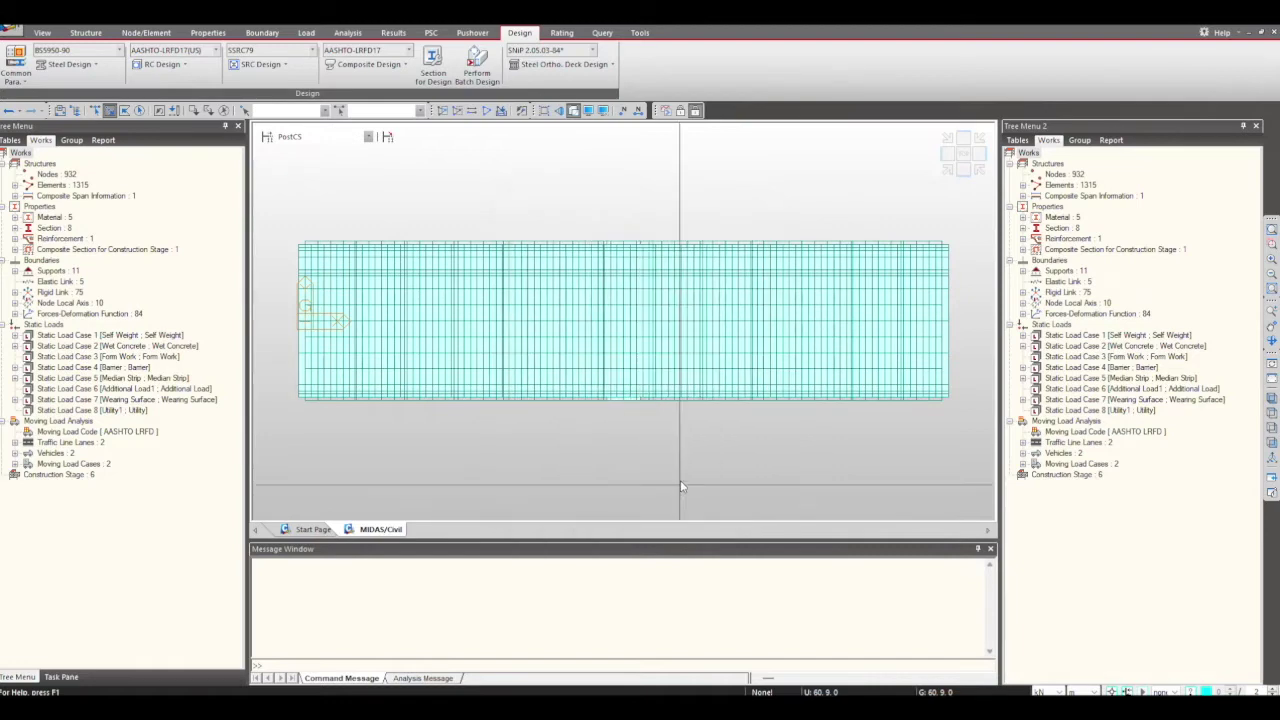
Update the composite steel girder design parameters to AASHTO-LRFD17 code values and accept them.
click(405, 64)
click(365, 82)
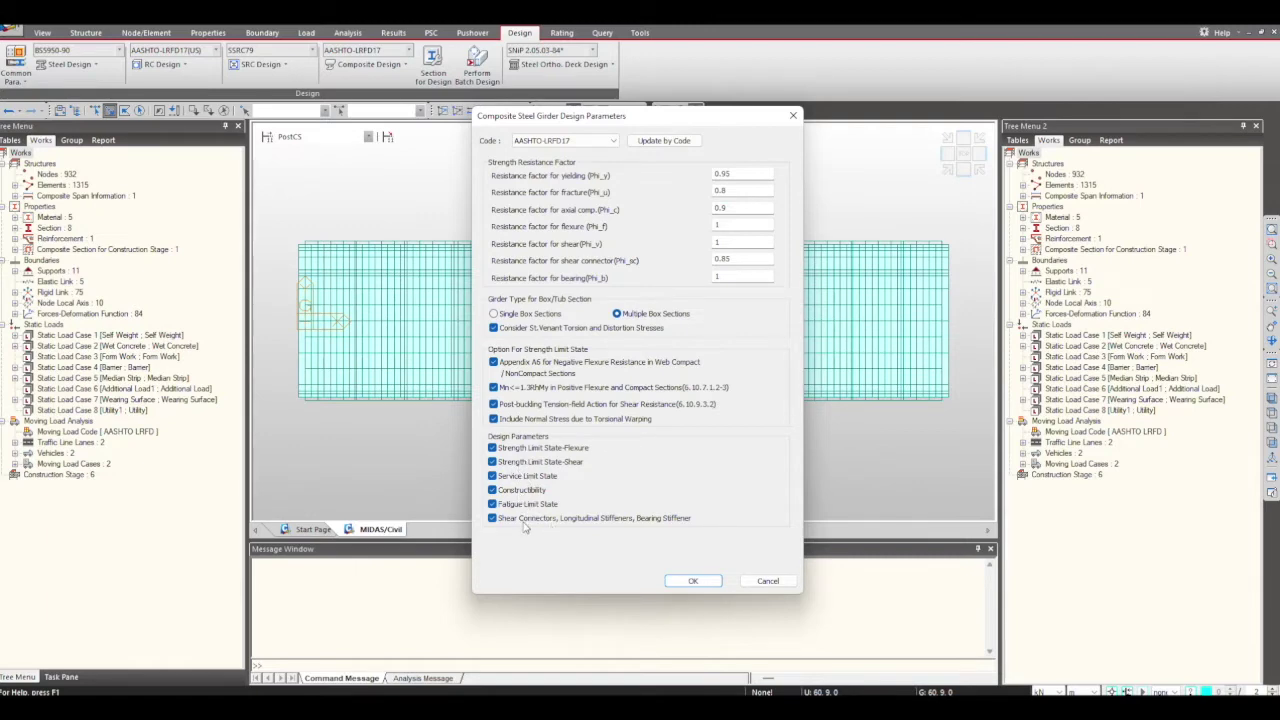
click(648, 142)
click(693, 581)
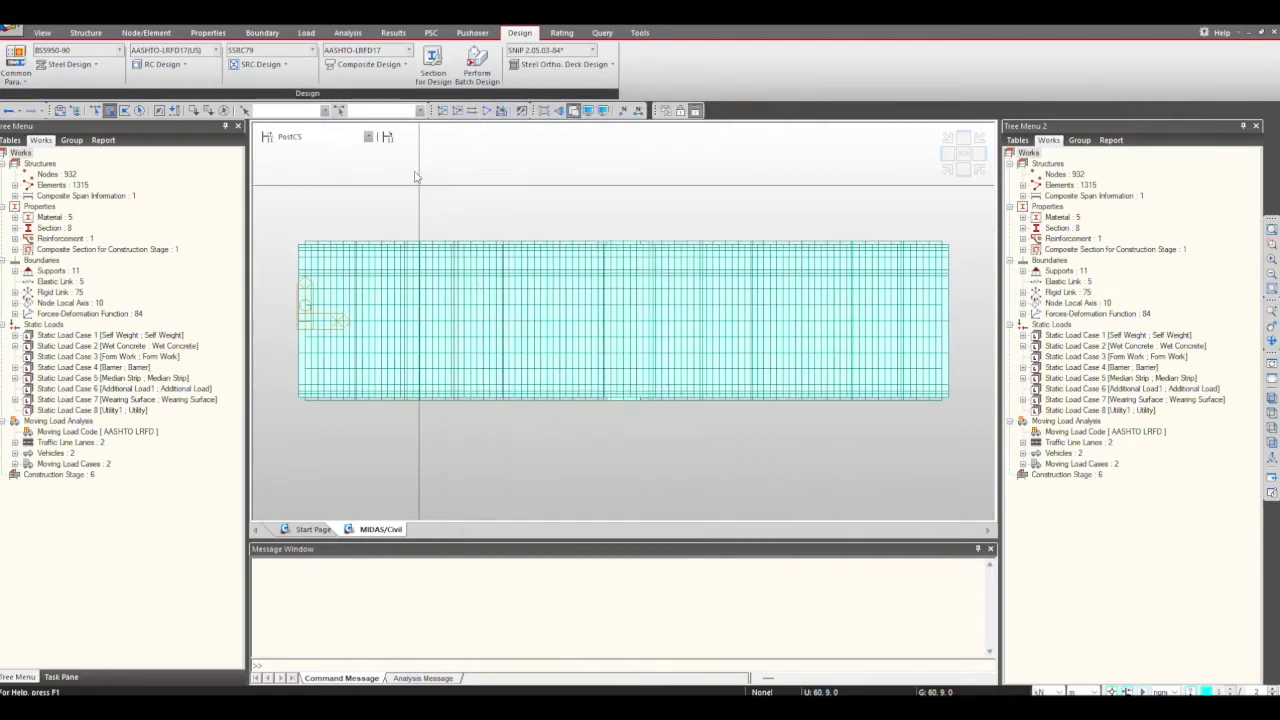
click(405, 65)
Inspect composite material A441-40 (A53 steel, C4500 concrete, Grade 60 rebar) and close it.
click(375, 96)
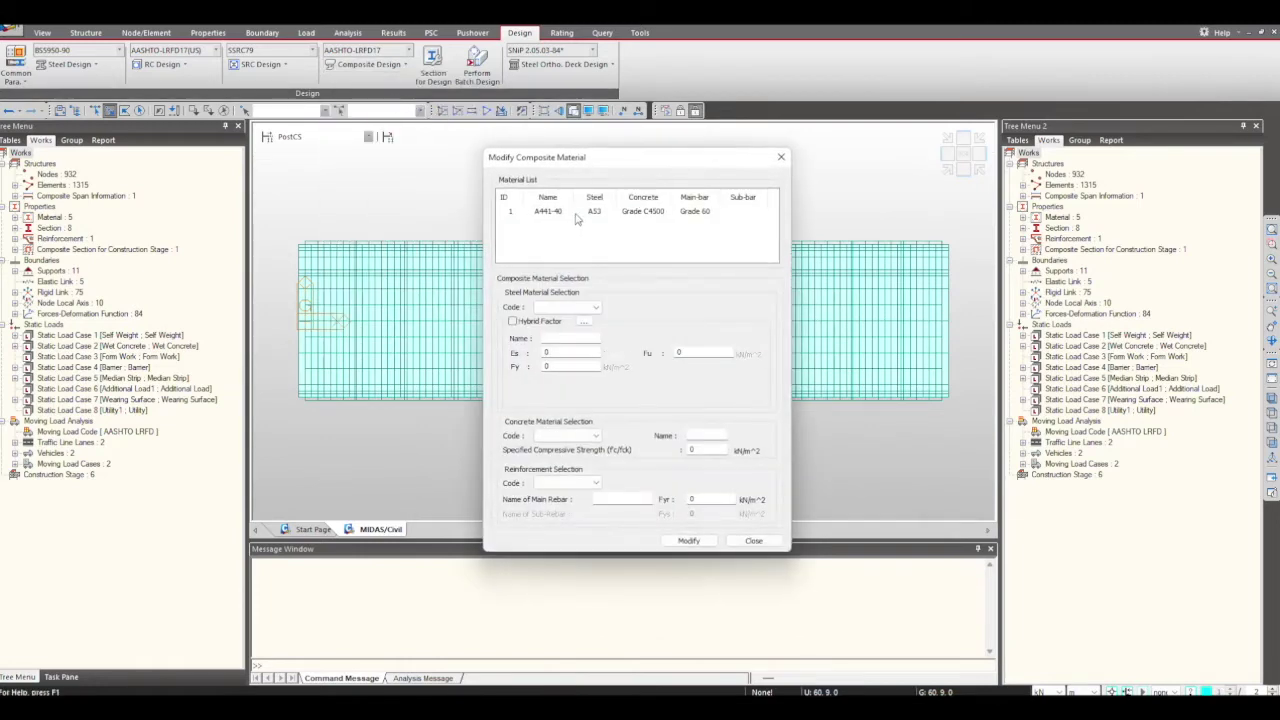
click(576, 212)
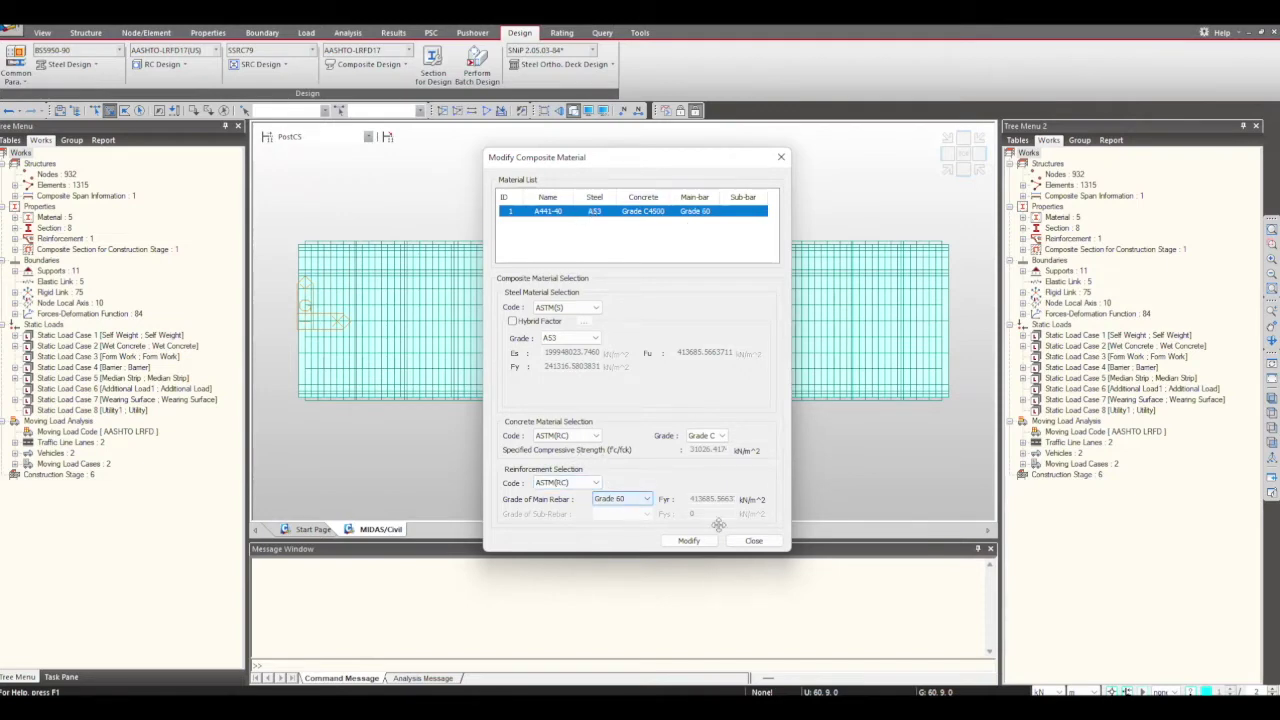
click(754, 540)
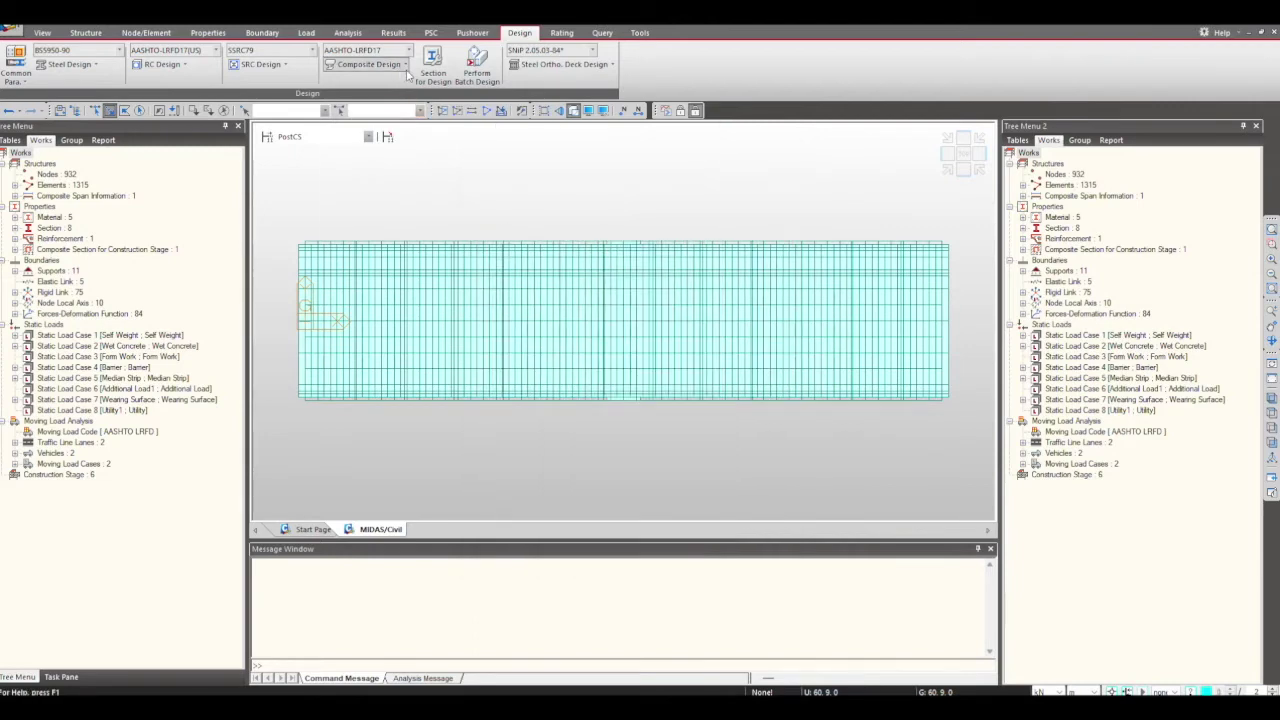
click(407, 68)
Inspect the Steel girder section's rebar line of 12 #4 bars, then close Section Manager.
click(384, 133)
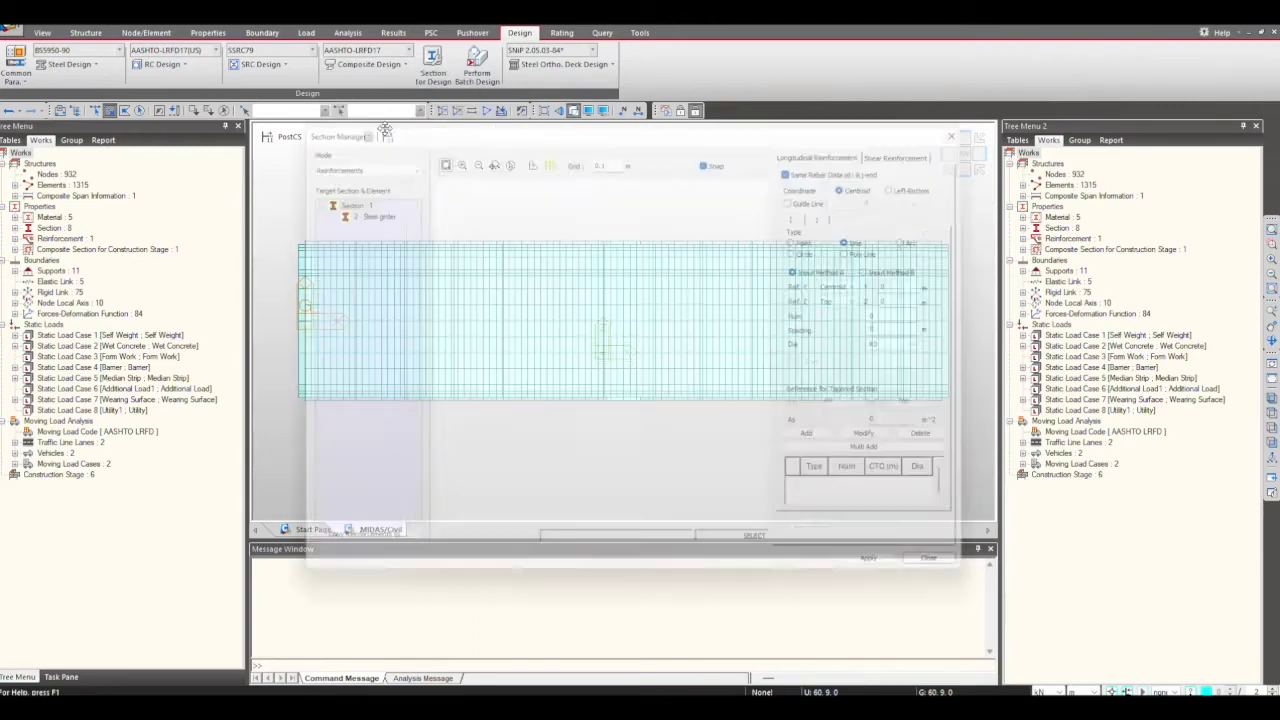
click(357, 207)
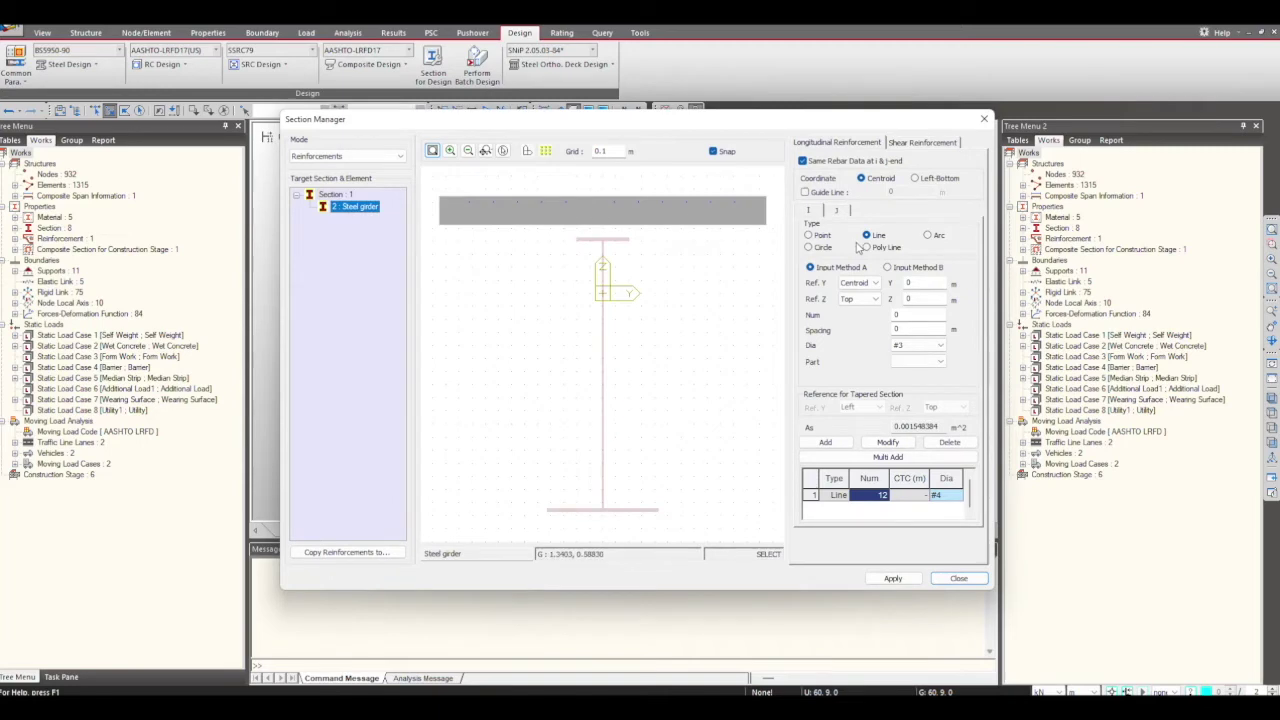
click(879, 497)
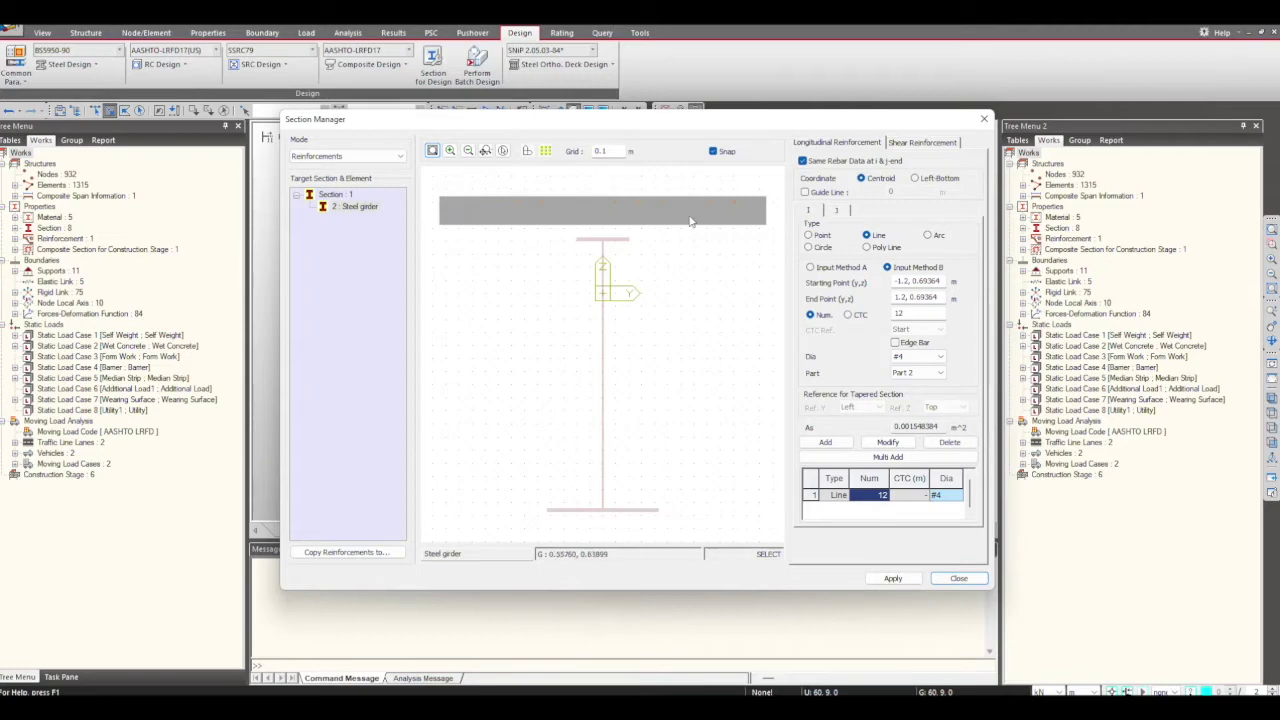
click(955, 578)
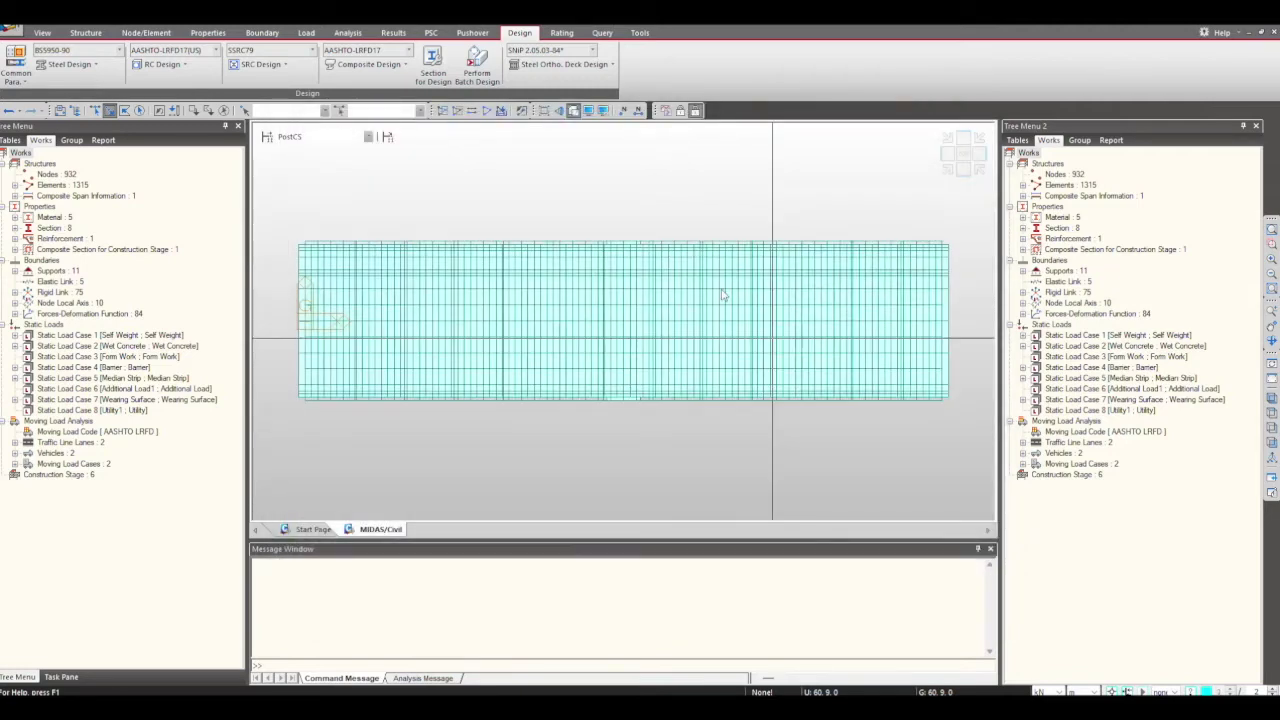
Enable a web transverse stiffener on Steel girder and set its yield strength from a steel grade.
click(395, 65)
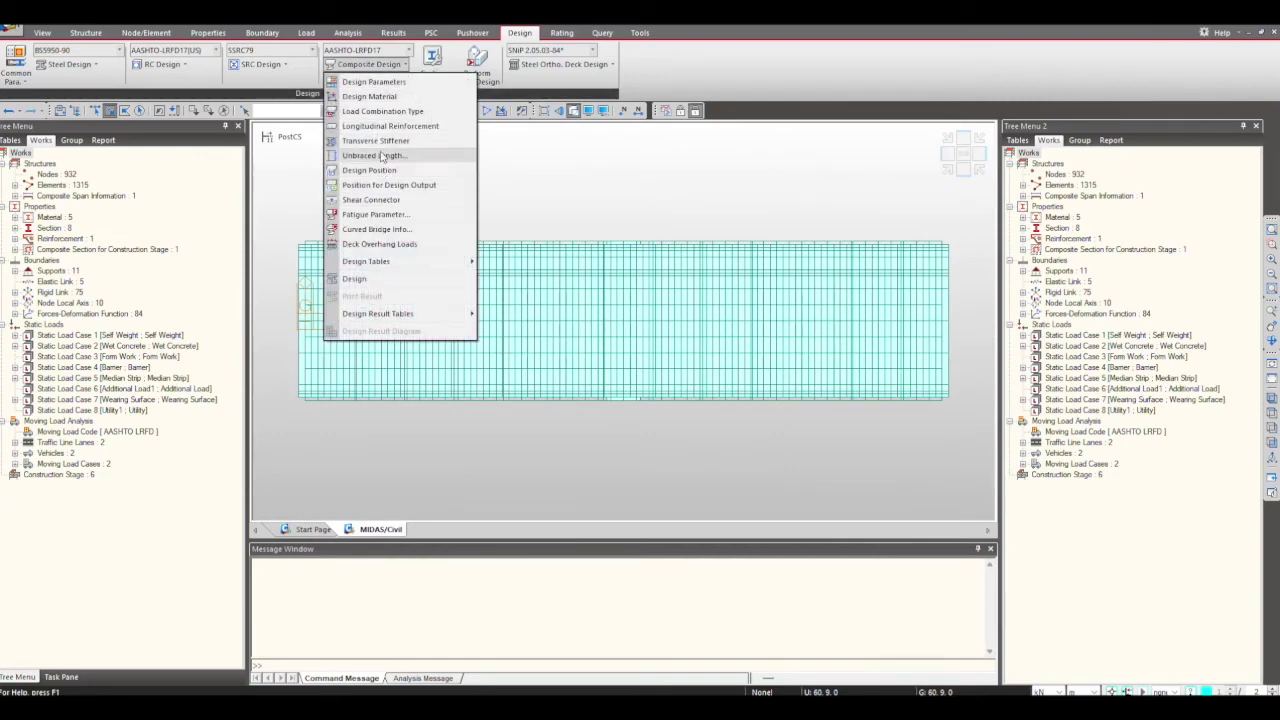
click(375, 141)
click(368, 207)
click(804, 205)
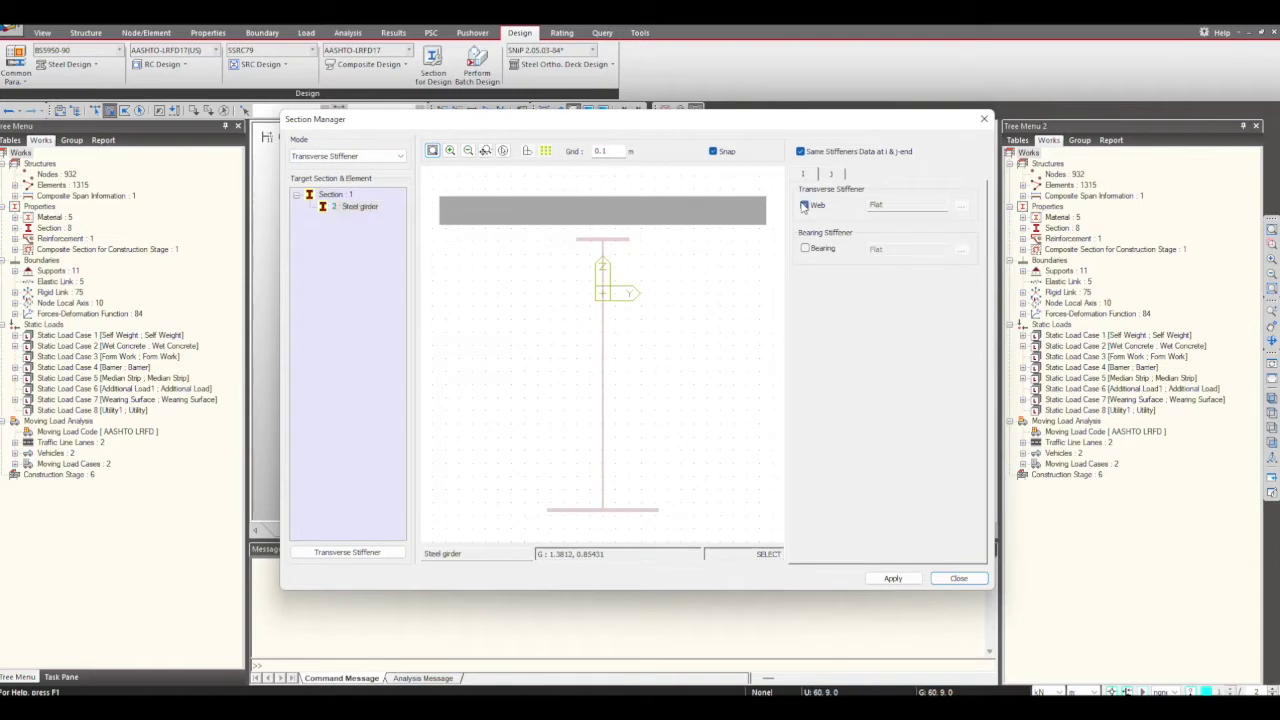
click(960, 211)
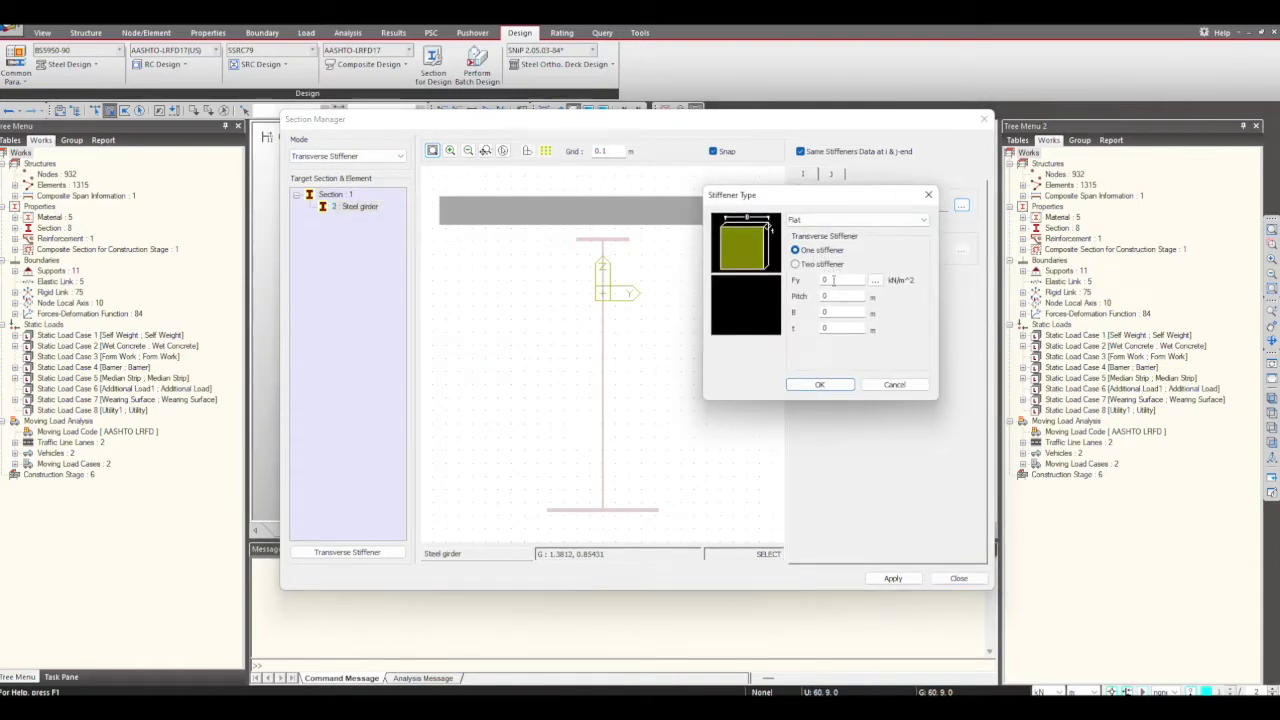
click(875, 280)
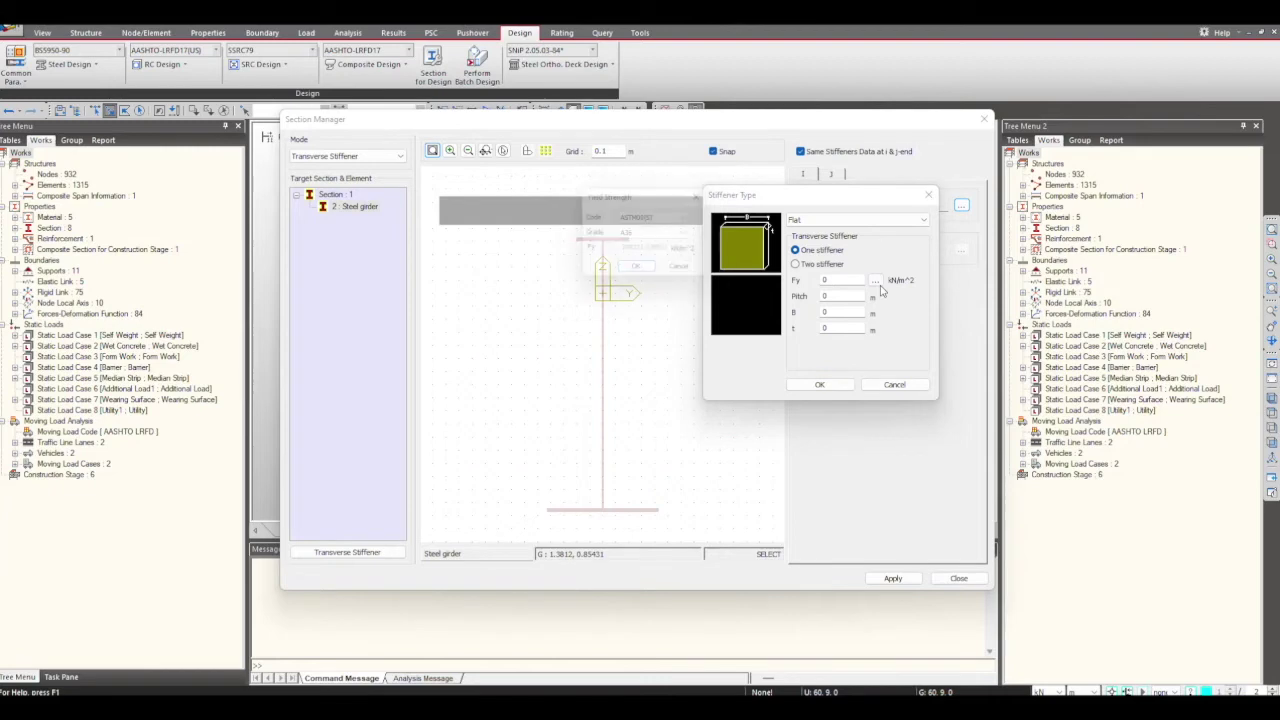
click(649, 234)
click(640, 252)
click(639, 271)
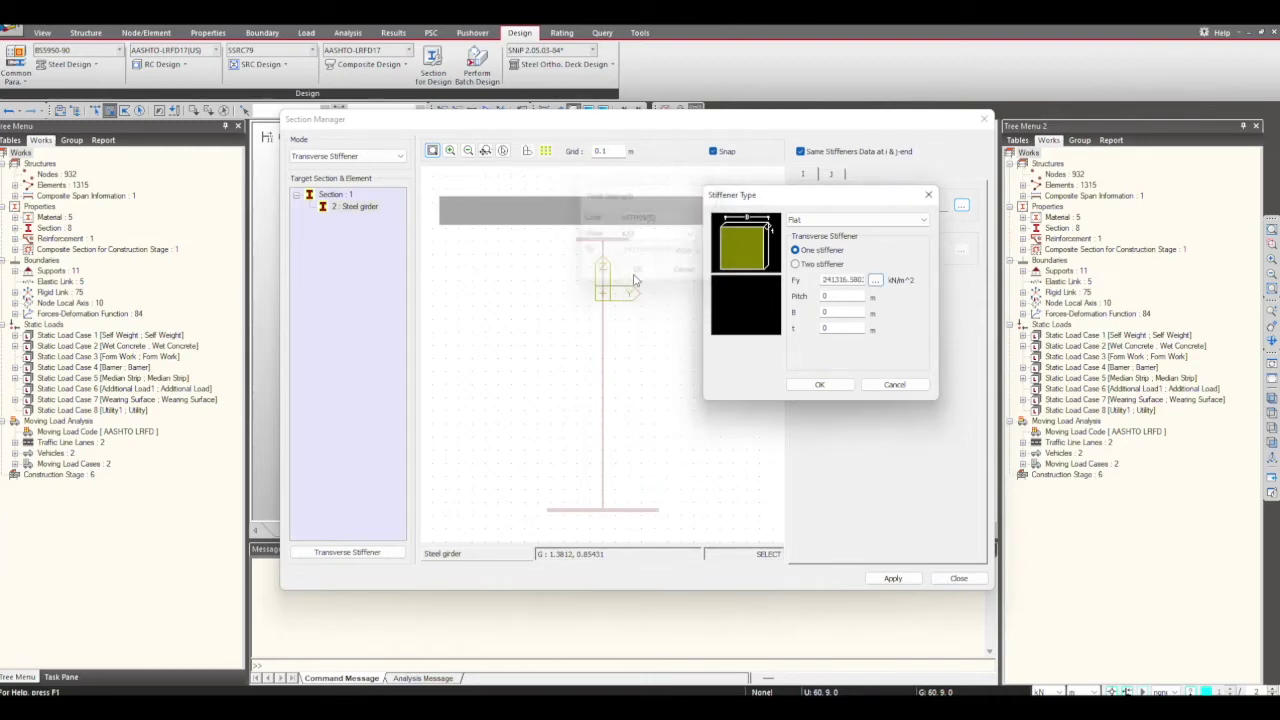
Set stiffener pitch 1 m, width 0.15 m, thickness 0.015 m, leave bearing stiffener off, and apply.
click(826, 297)
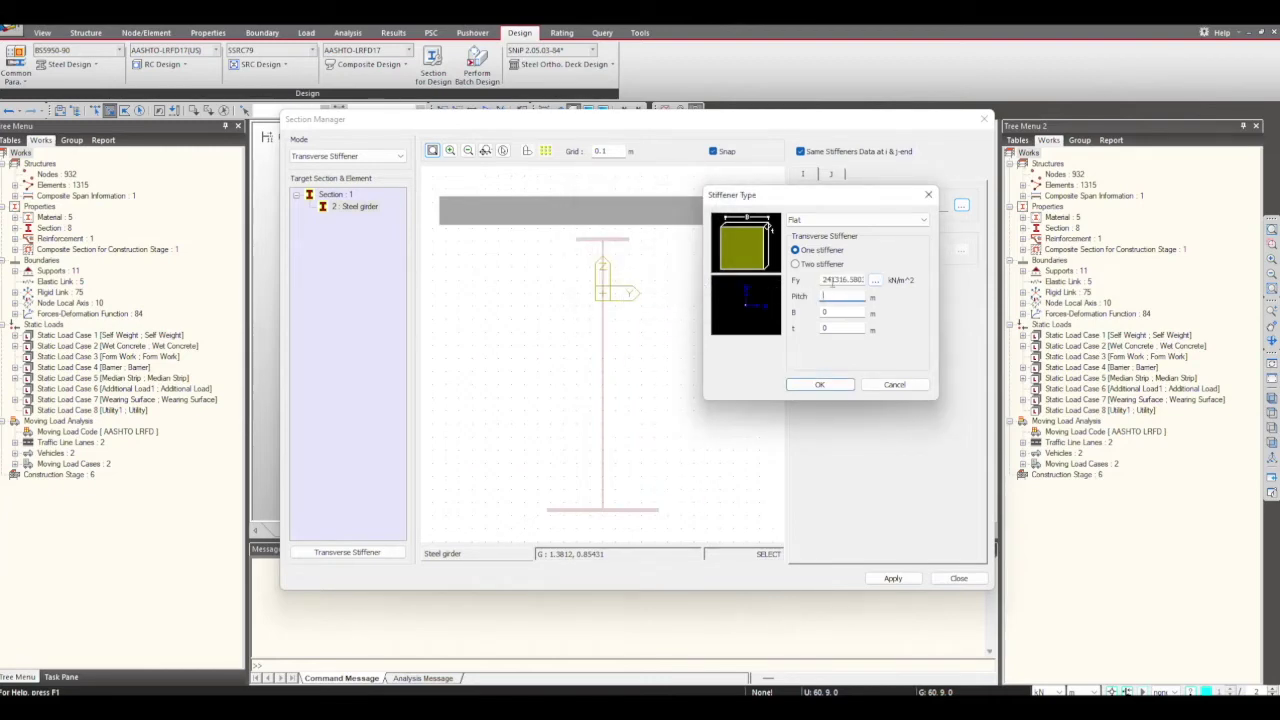
text(0.1)
text(0.015)
click(819, 385)
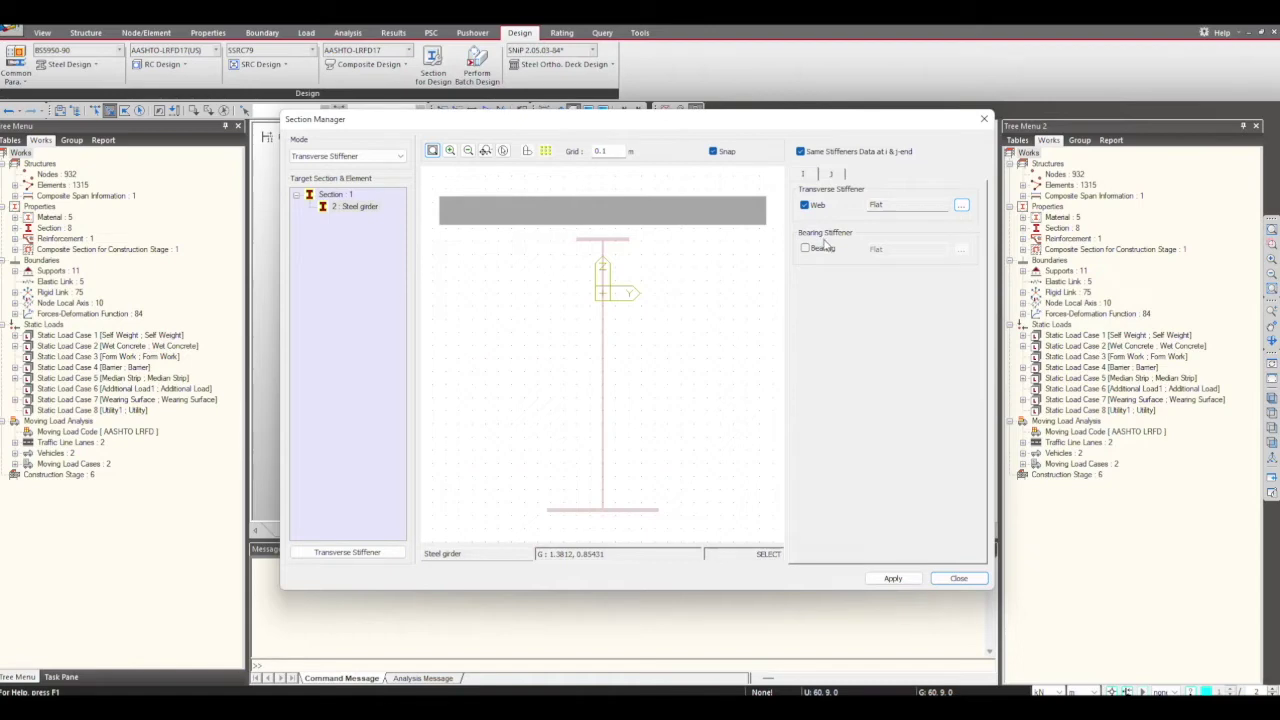
click(827, 252)
click(961, 249)
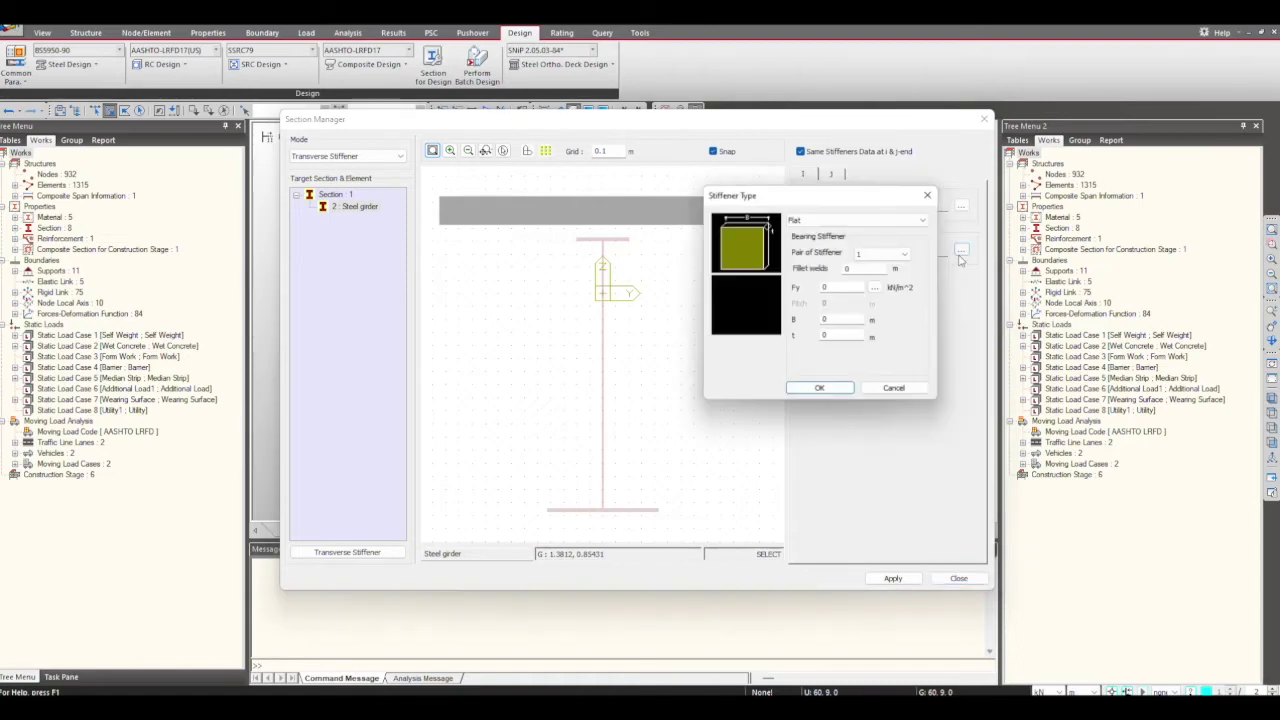
click(894, 389)
click(814, 250)
click(897, 579)
click(958, 578)
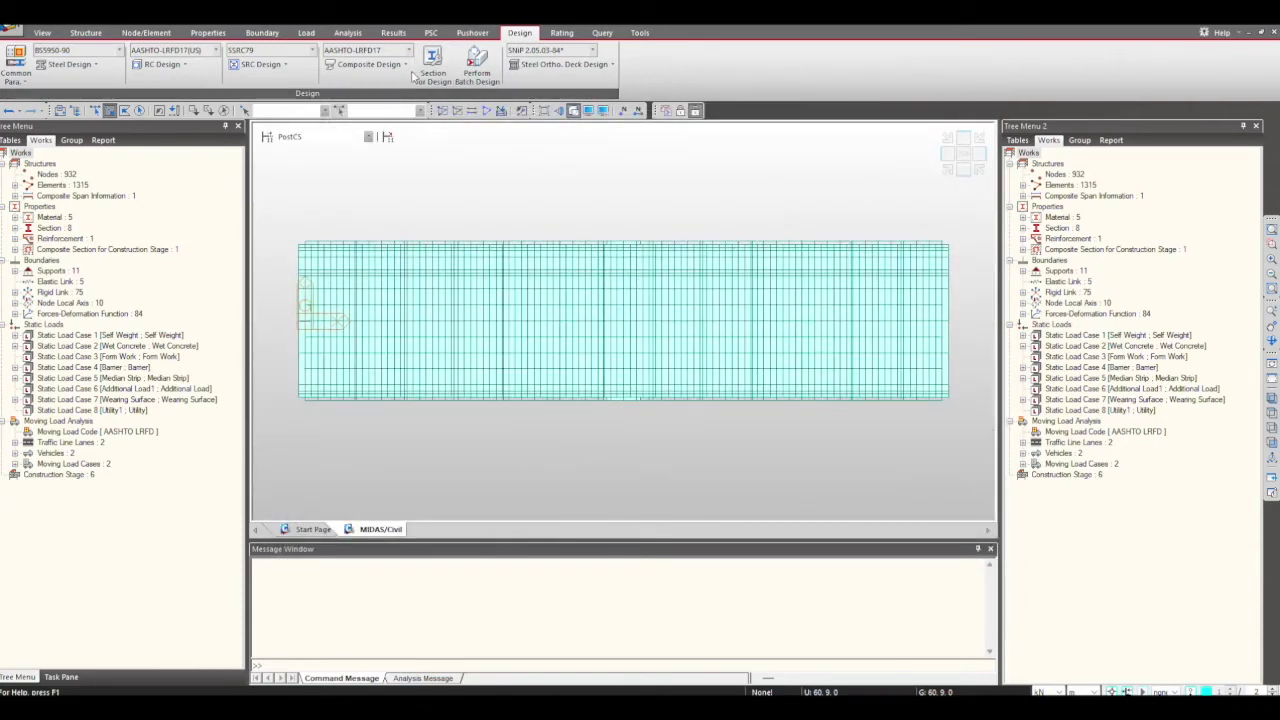
Assign a 4 m torsional unbraced length (Lt) to all elements of the Steel girder section.
click(368, 64)
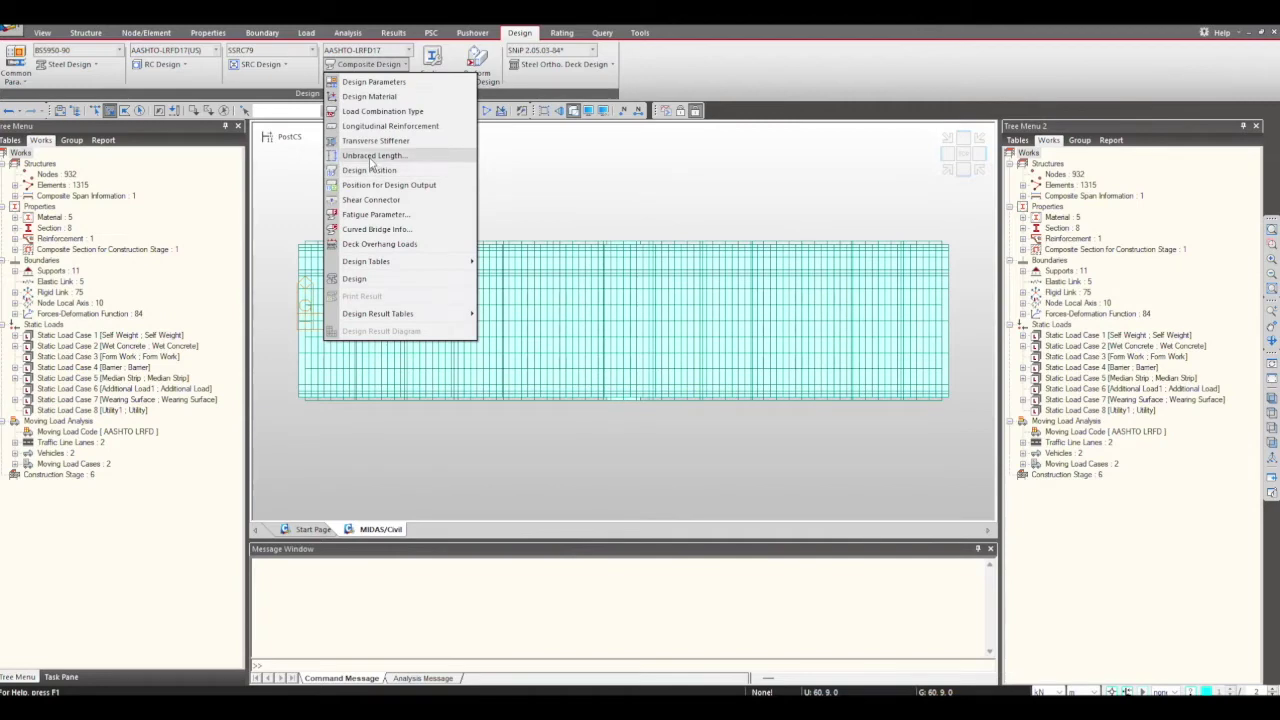
click(372, 155)
click(43, 351)
double_click(45, 351)
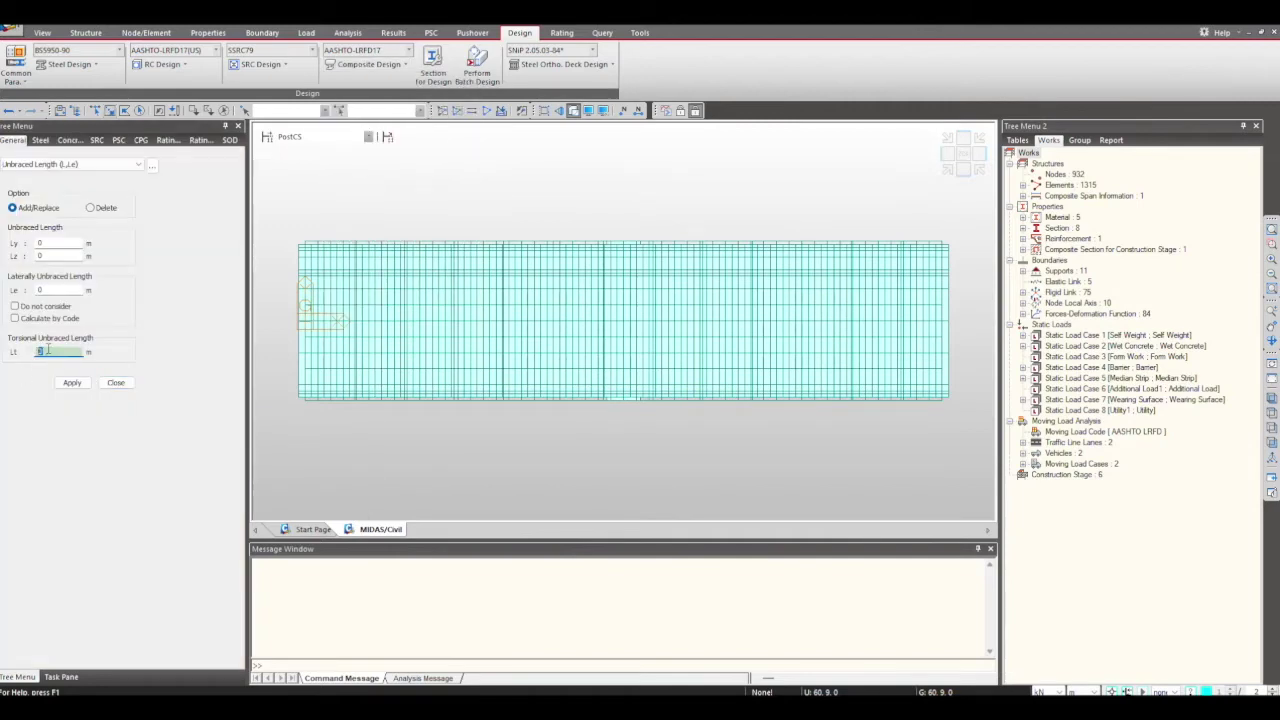
text(4)
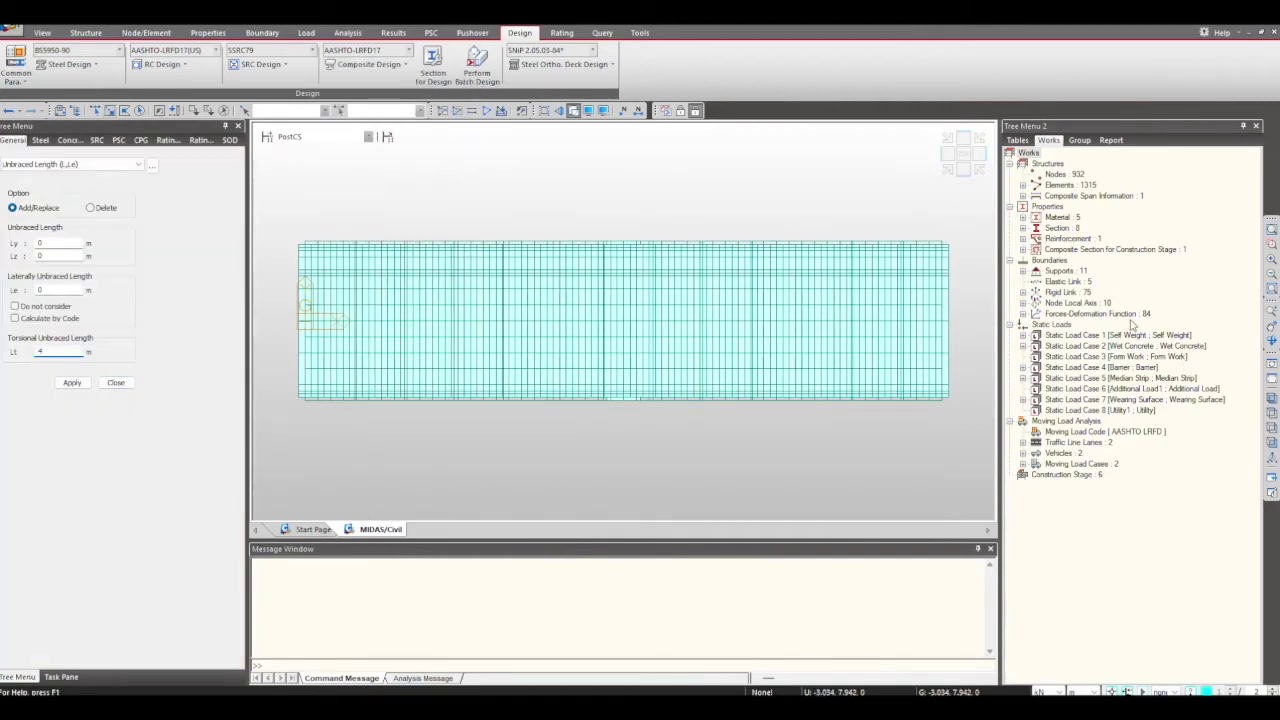
double_click(1056, 228)
click(1080, 249)
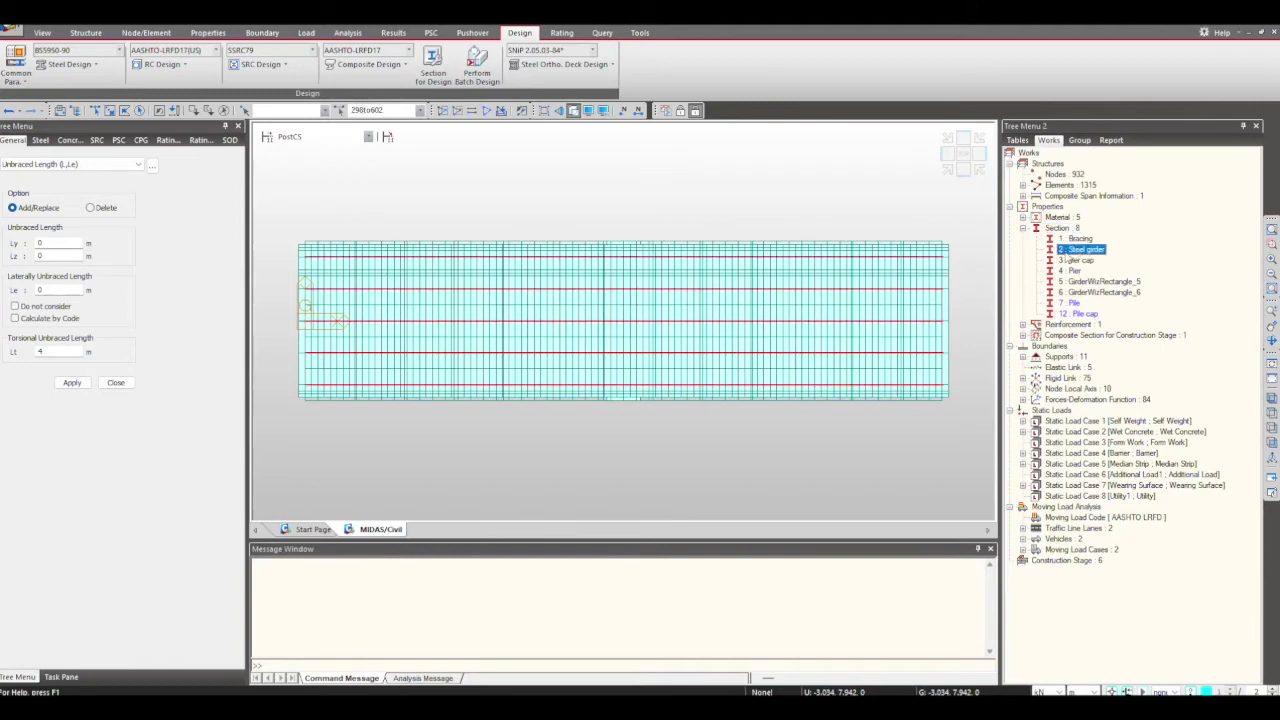
click(72, 382)
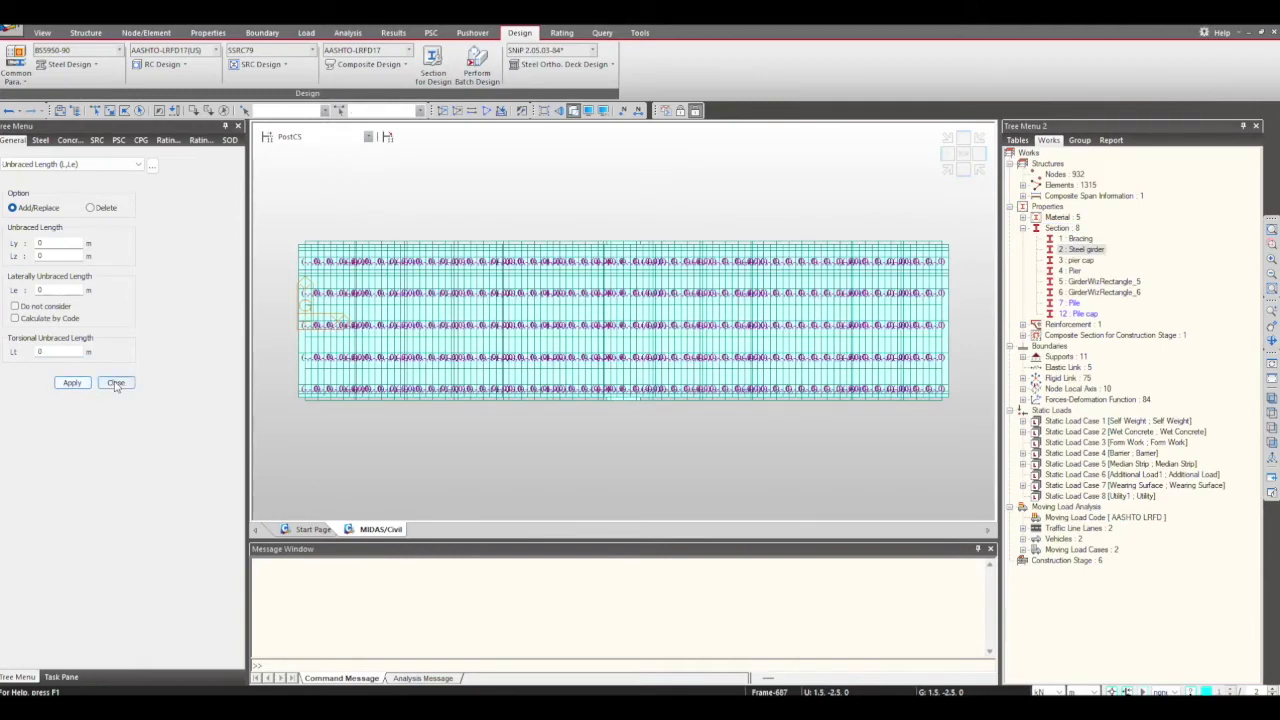
click(116, 382)
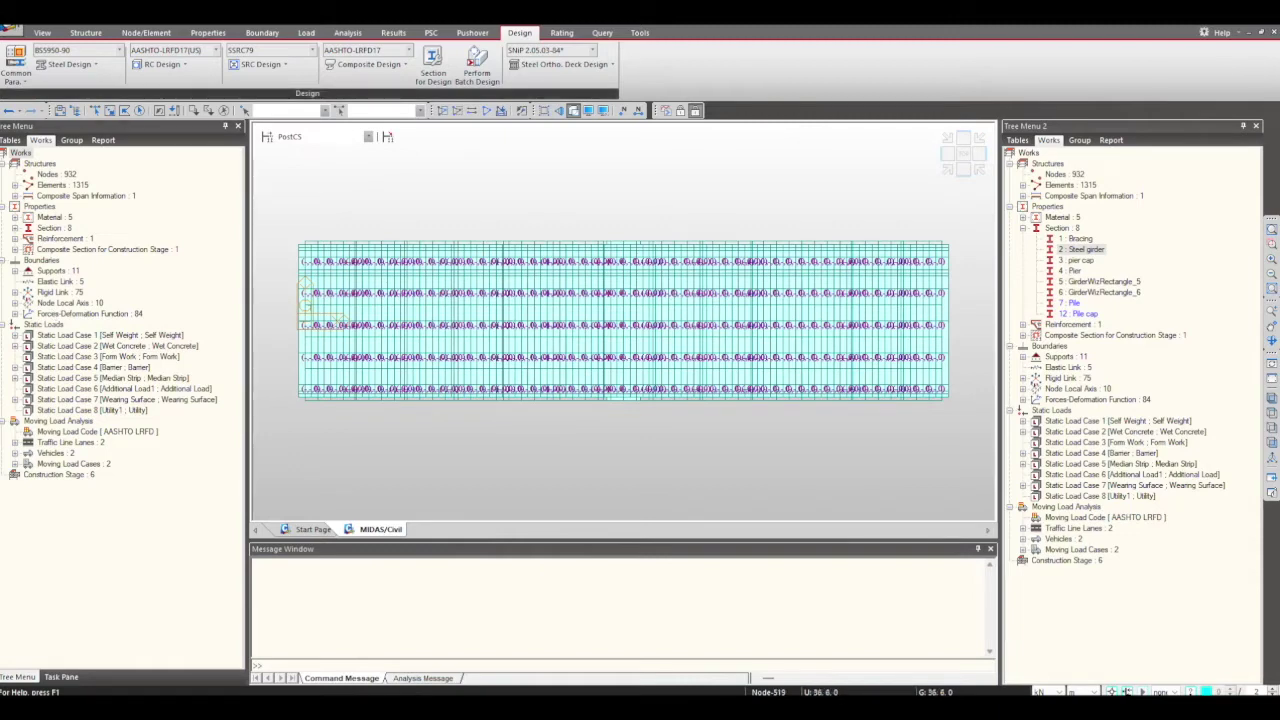
Give the Steel girder elements shear connectors: 0.18 m pitch, 0.03 m diameter, 2 per row, Frc 444 kN.
click(370, 64)
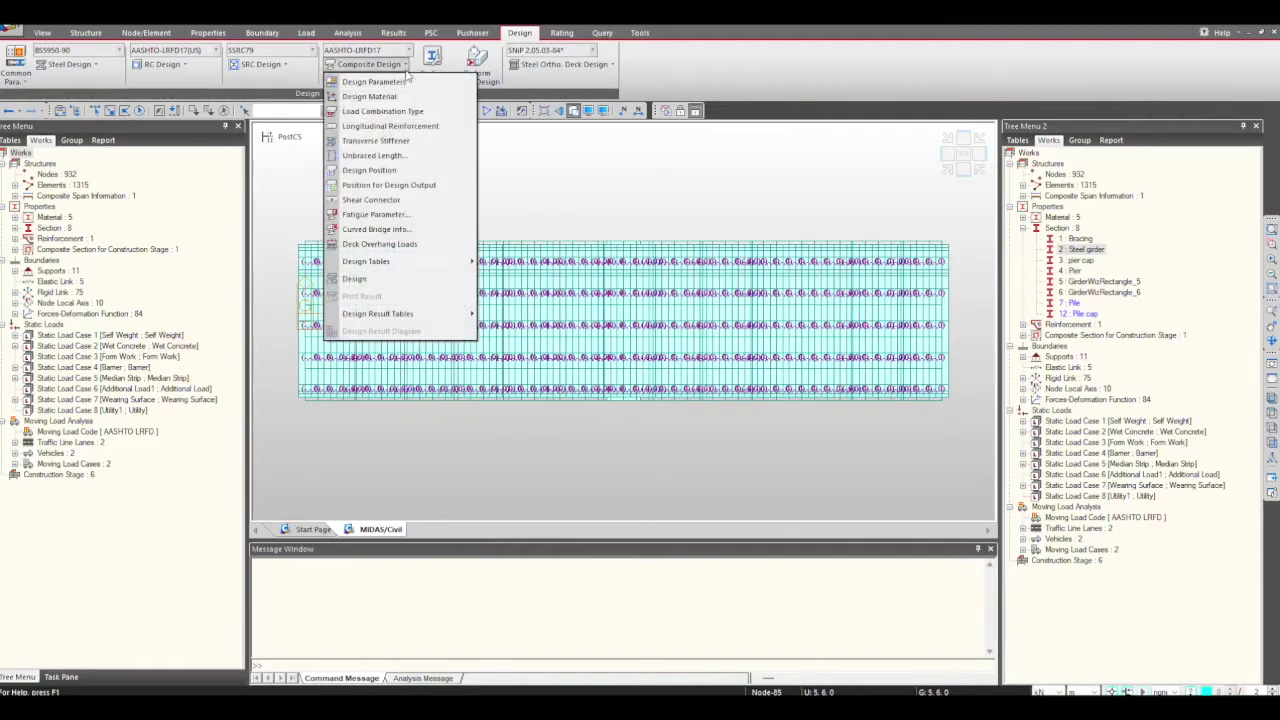
click(372, 200)
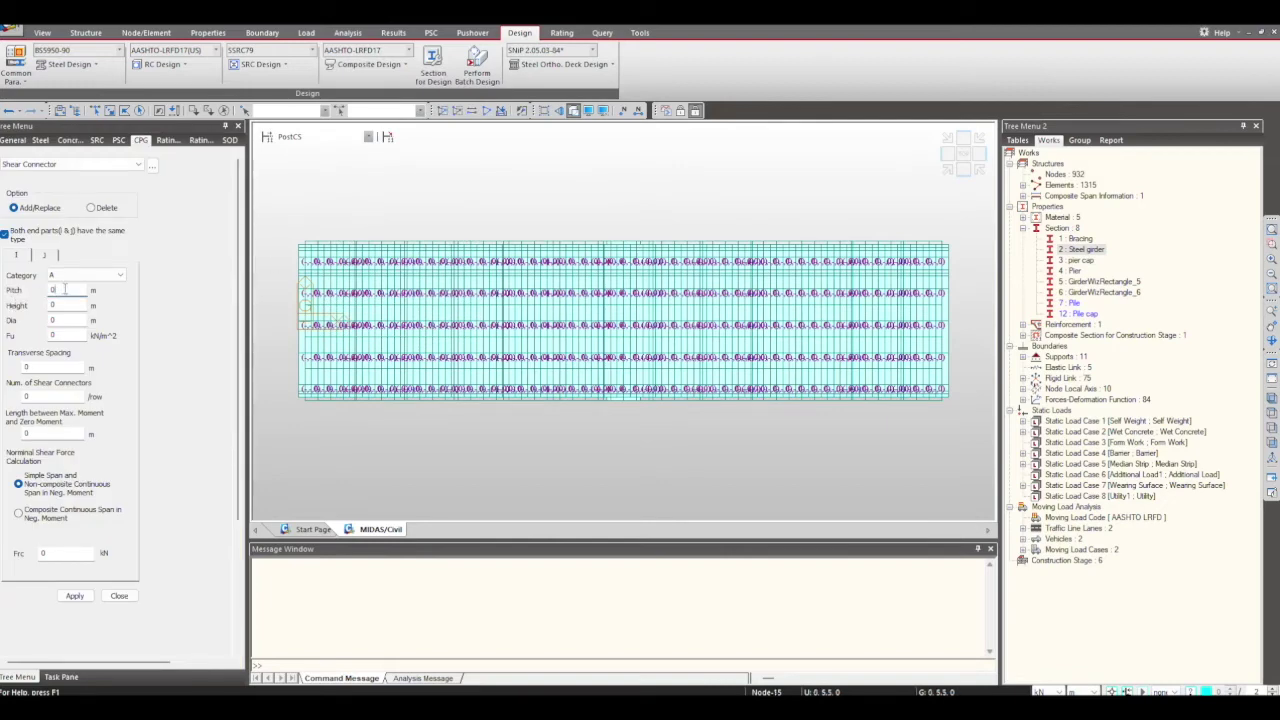
key(Tab)
key(Tab)
key(Tab)
key(Tab)
text(0.13)
key(Tab)
key(Tab)
click(51, 553)
text(444)
click(1090, 249)
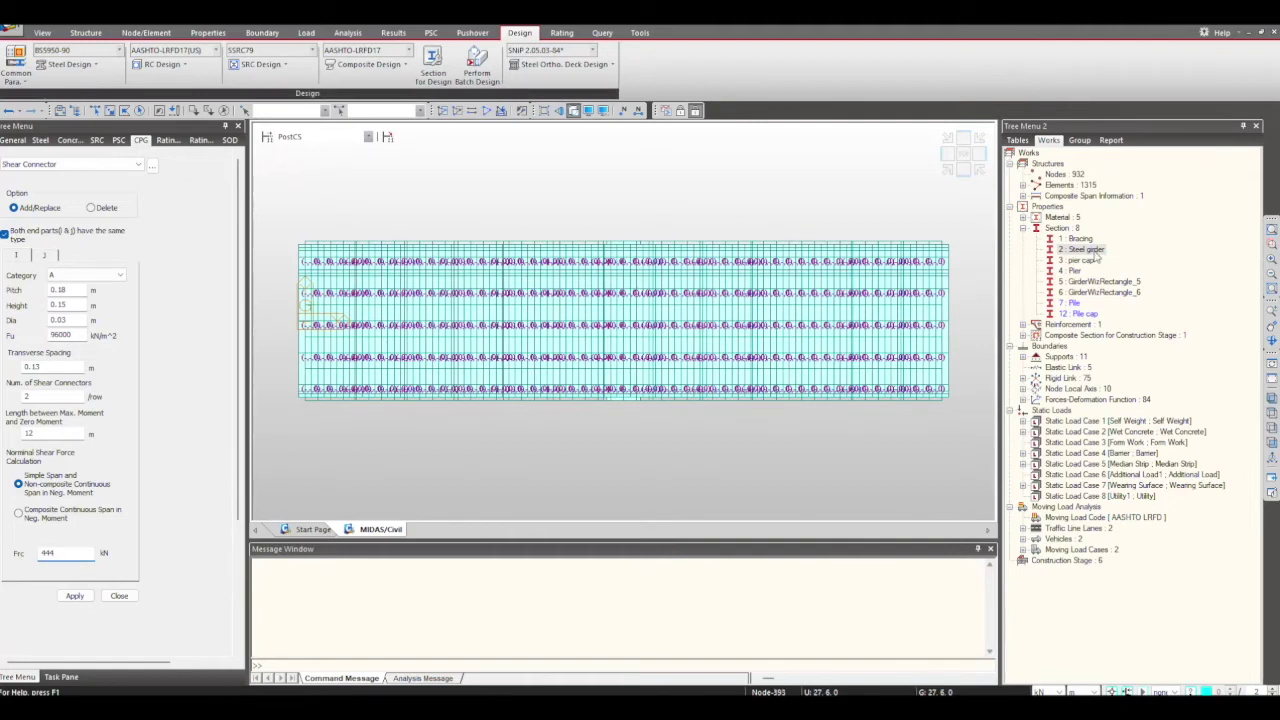
click(74, 595)
click(122, 595)
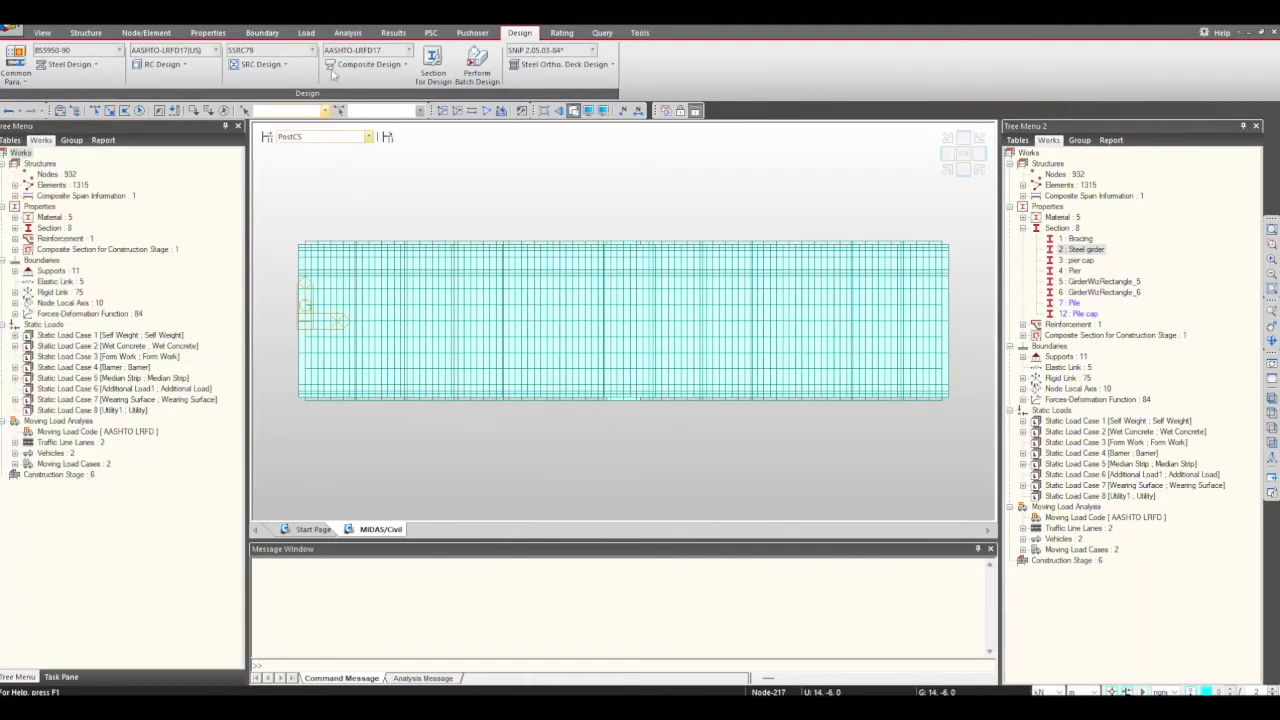
Open the Composite Design dropdown in the Design ribbon.
click(368, 64)
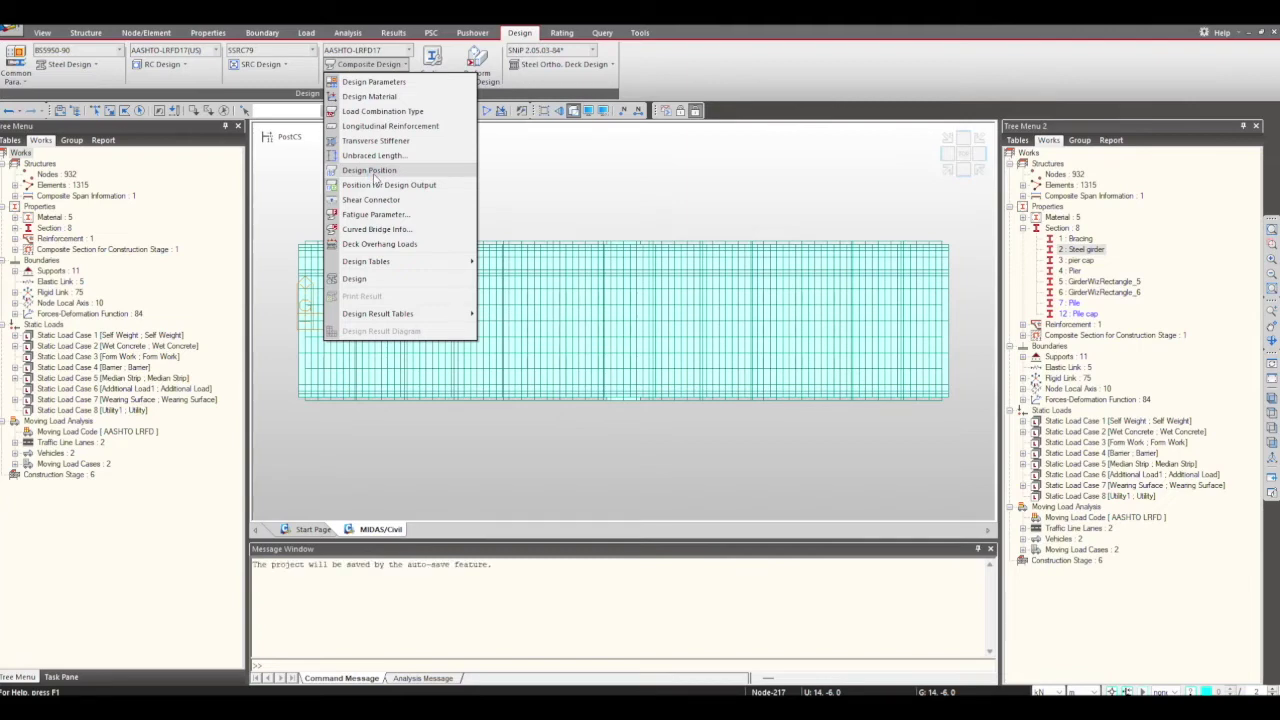
Apply a position-I design check point to element 309 of span G1_A.
click(369, 170)
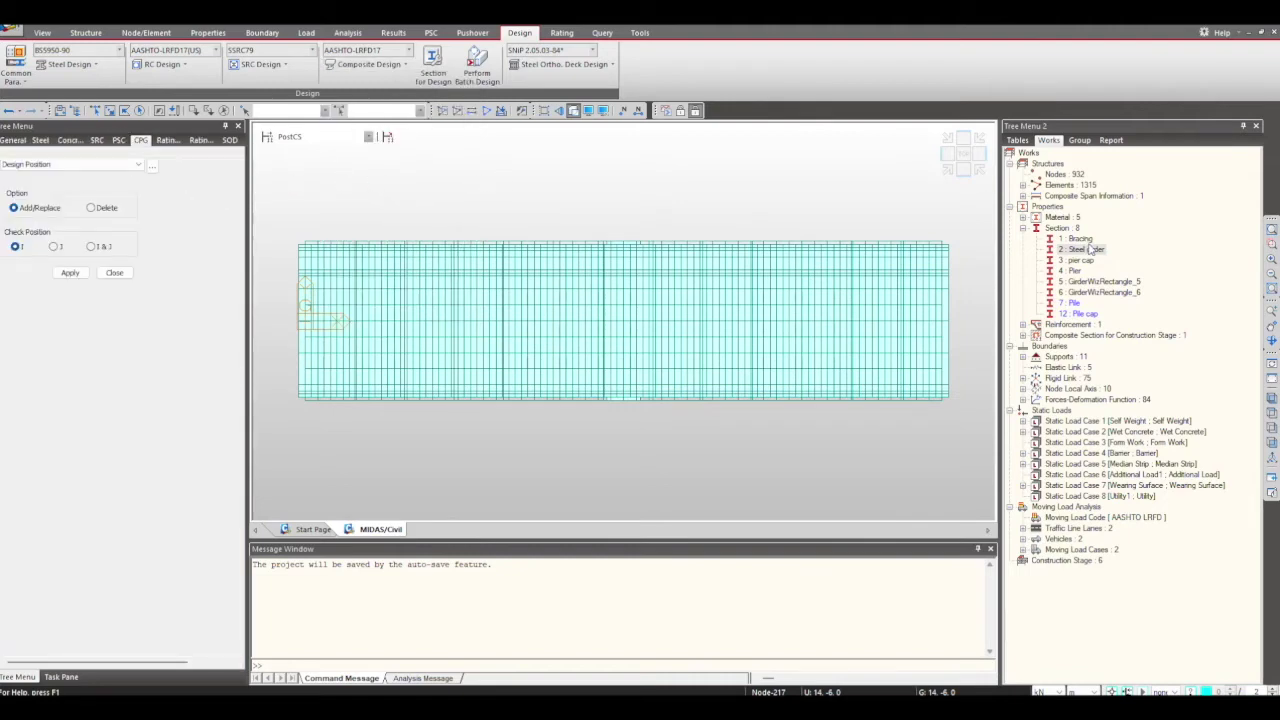
double_click(1078, 199)
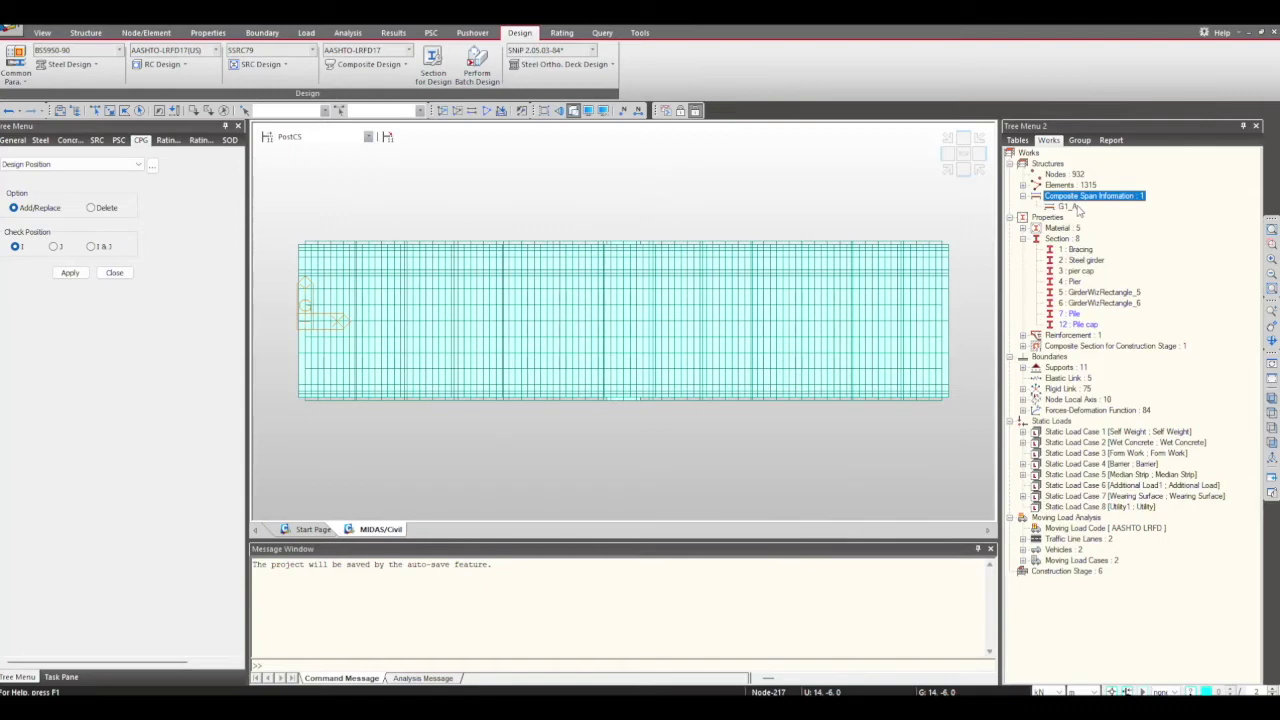
click(1068, 206)
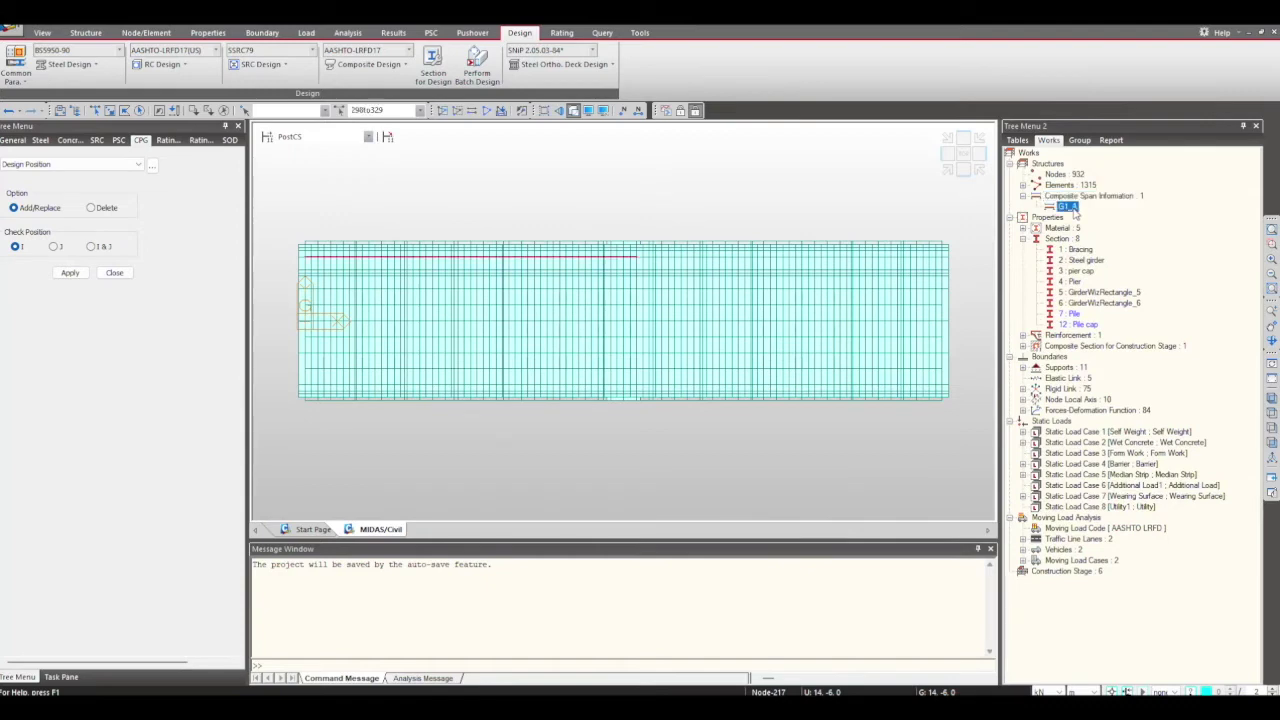
click(442, 110)
click(110, 110)
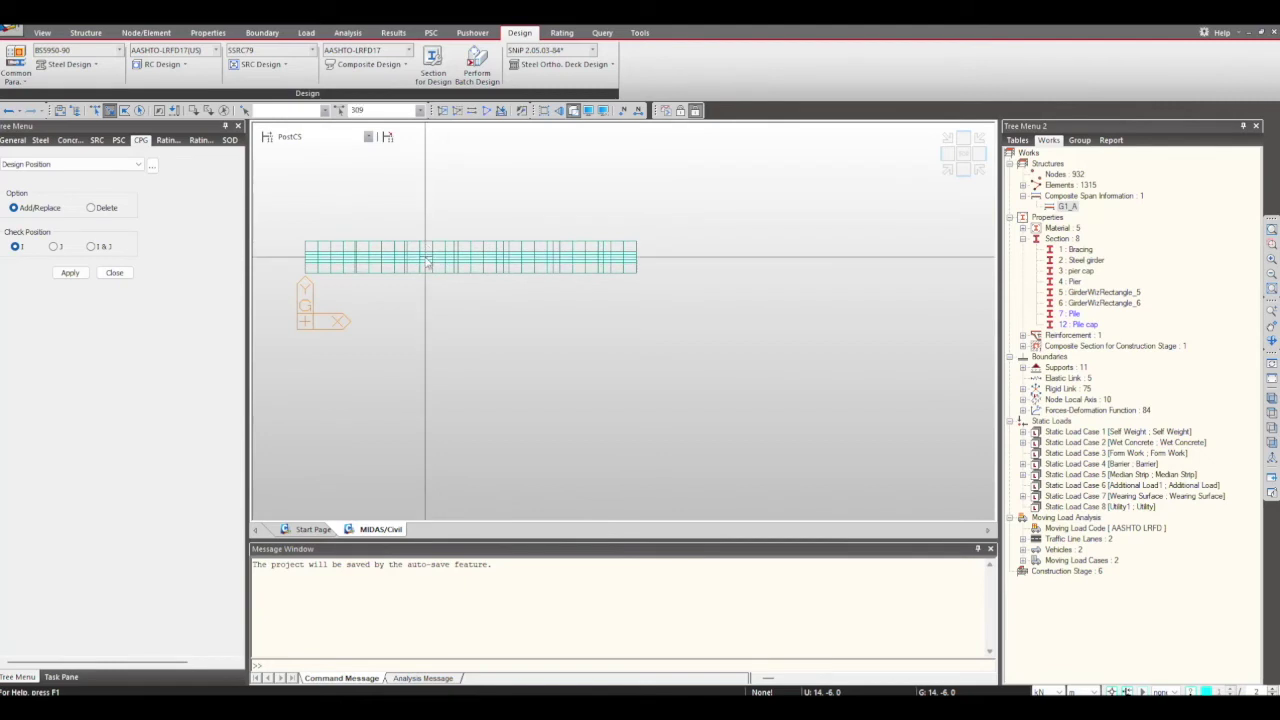
click(426, 257)
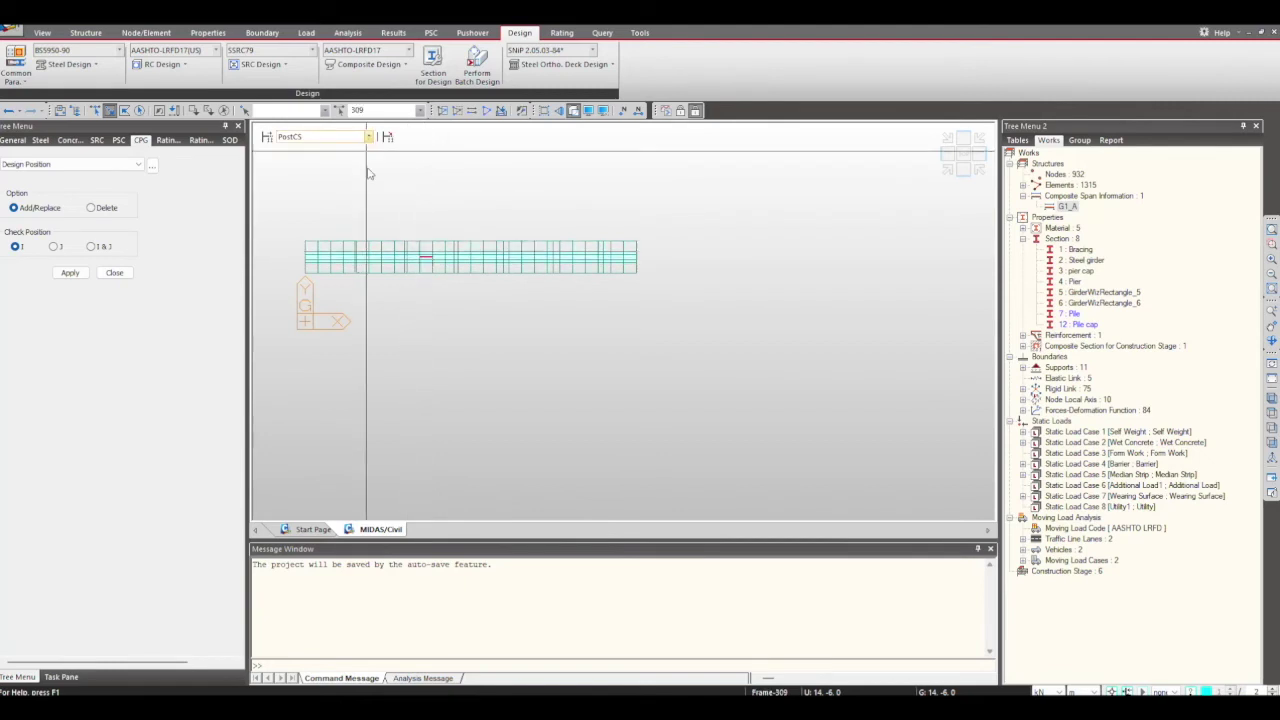
click(69, 272)
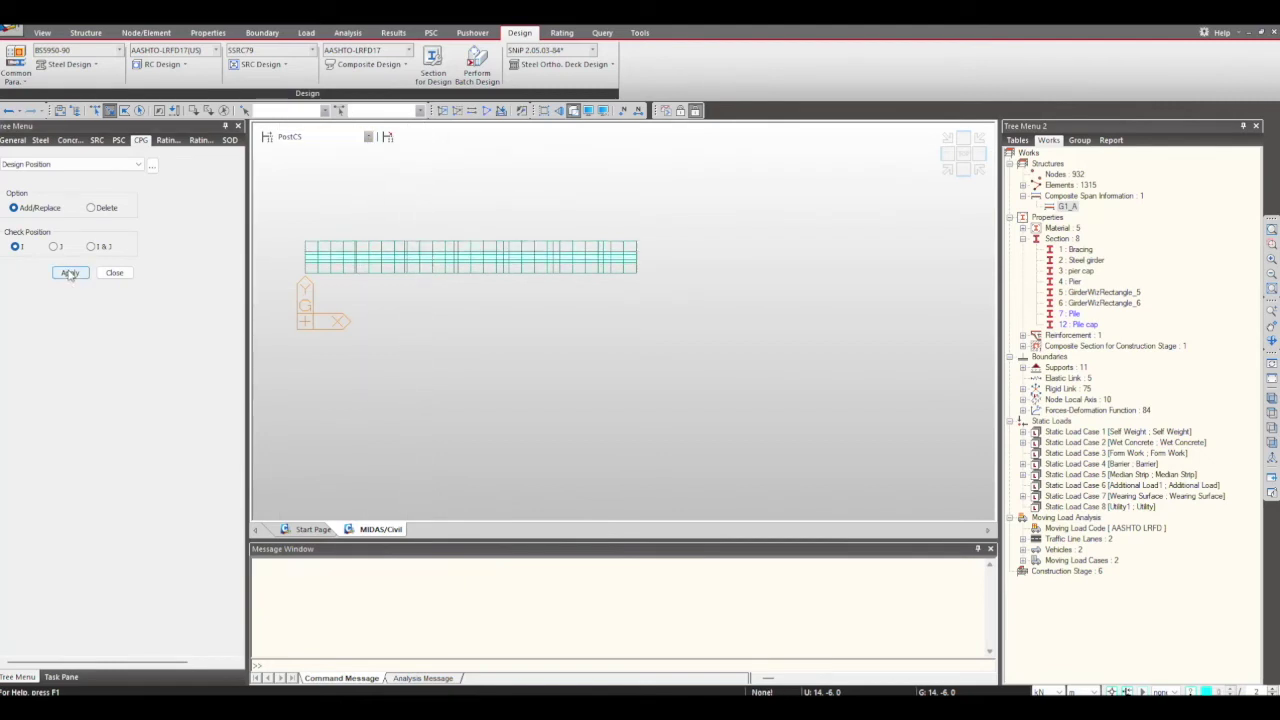
Apply element 309 at position I as a Position for Design Output.
click(87, 166)
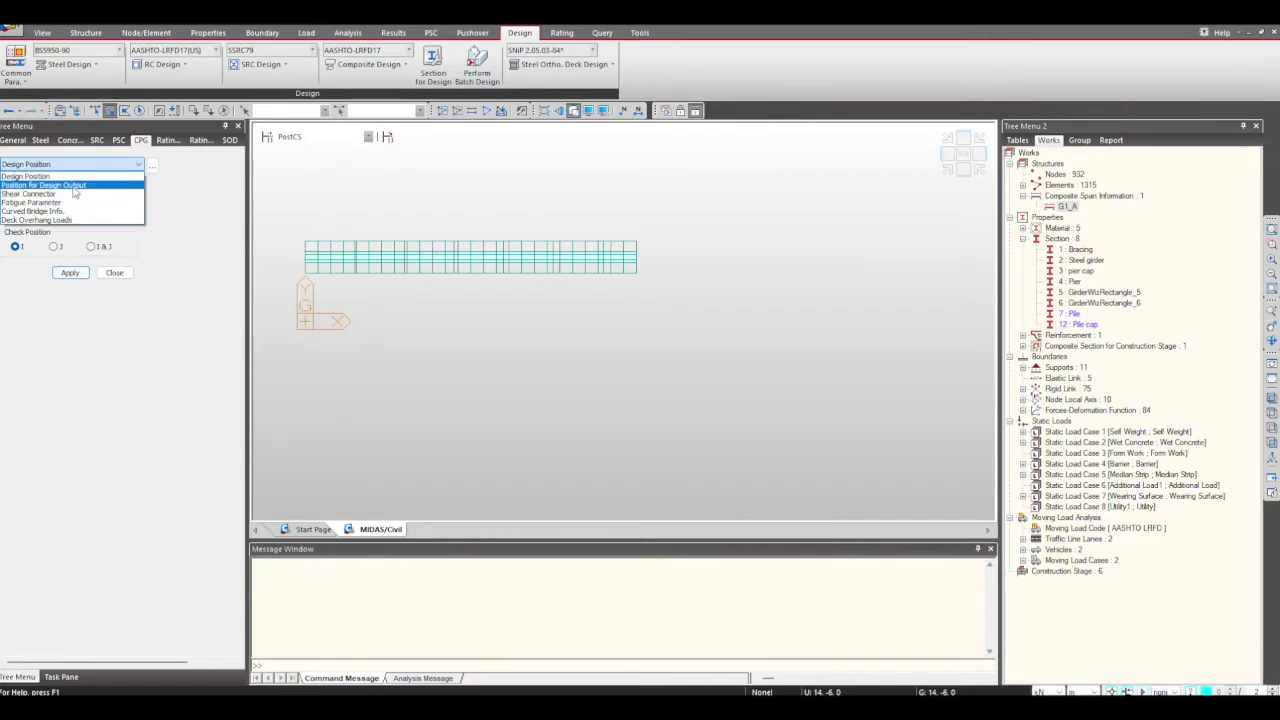
click(74, 186)
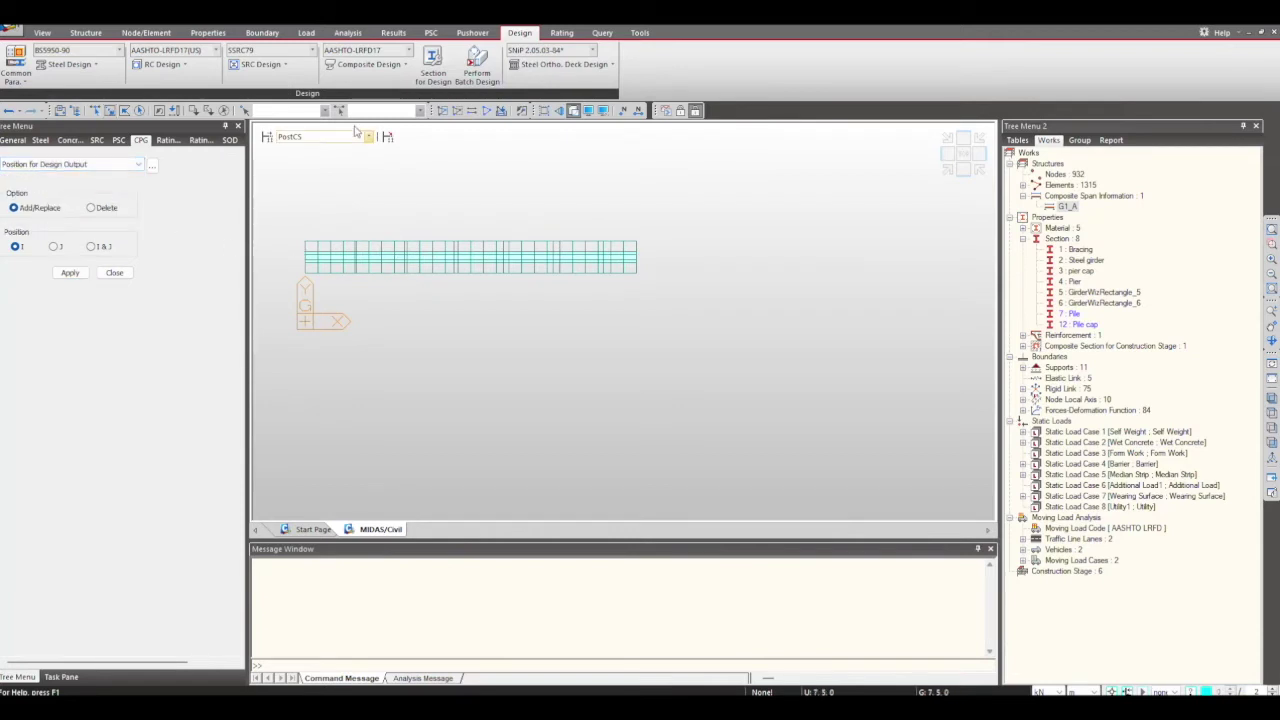
text(309)
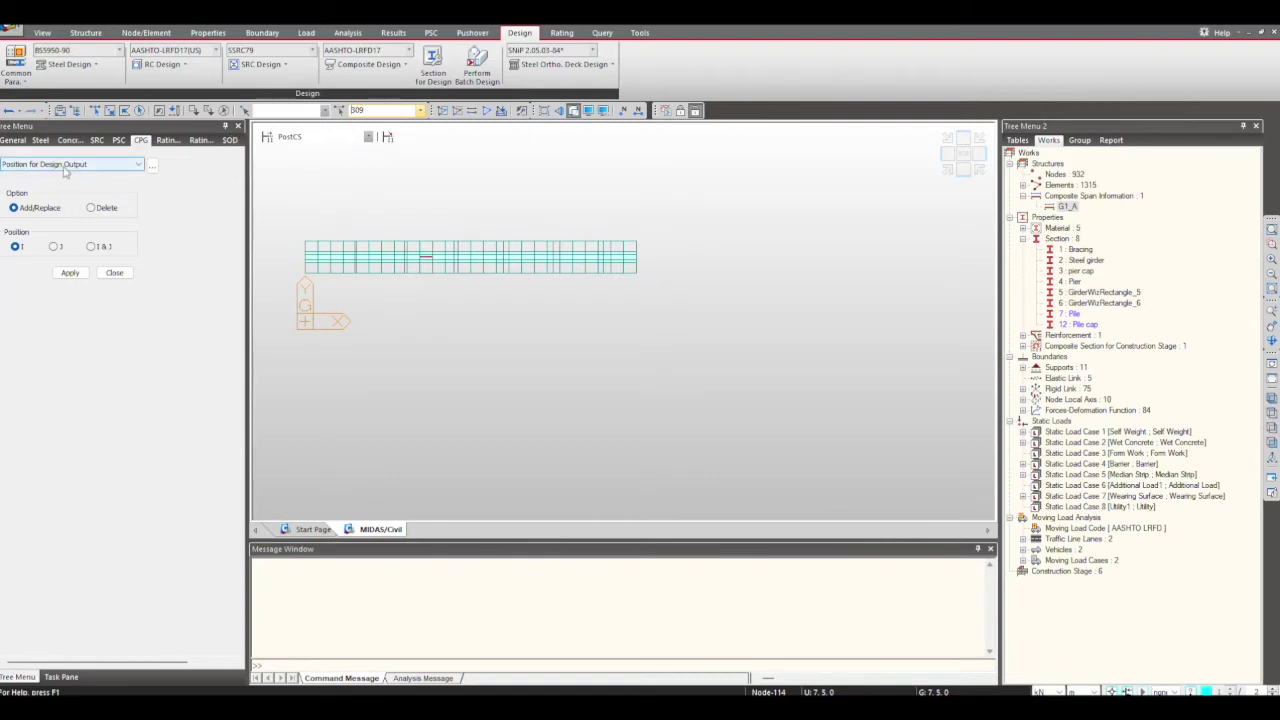
click(70, 273)
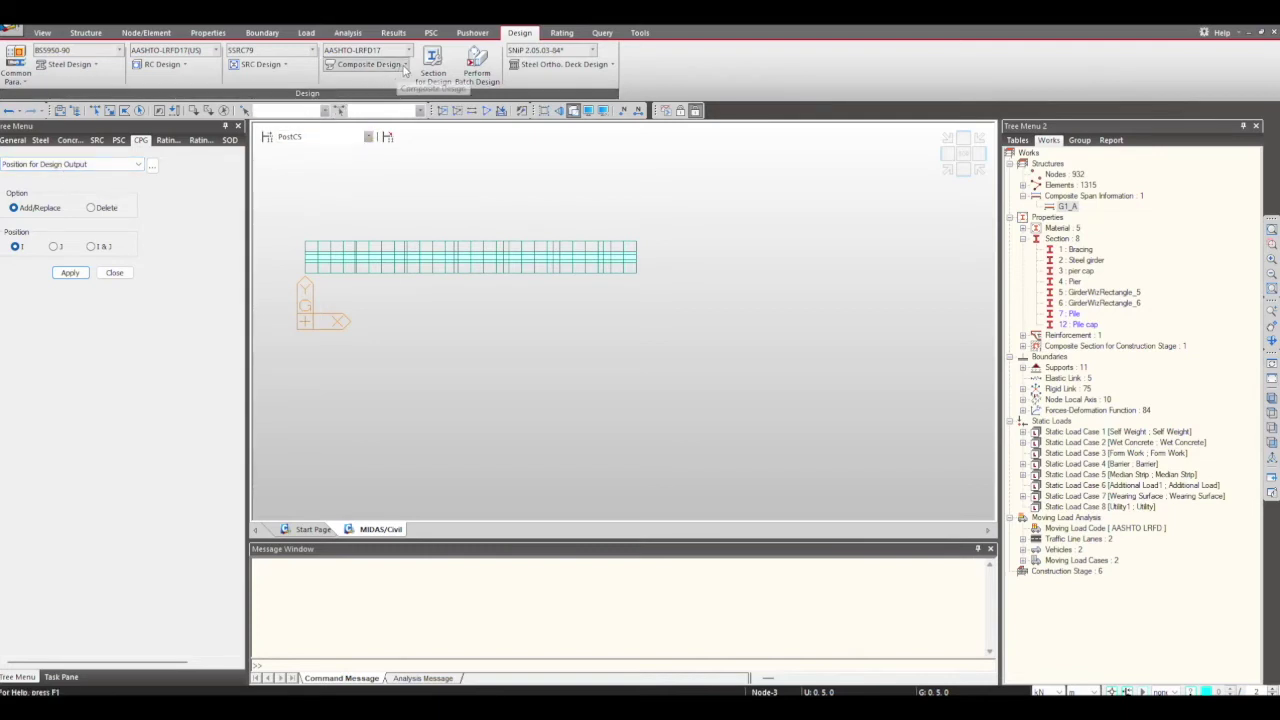
Run the composite steel girder design, checking all 32 of 32 elements successfully.
click(368, 64)
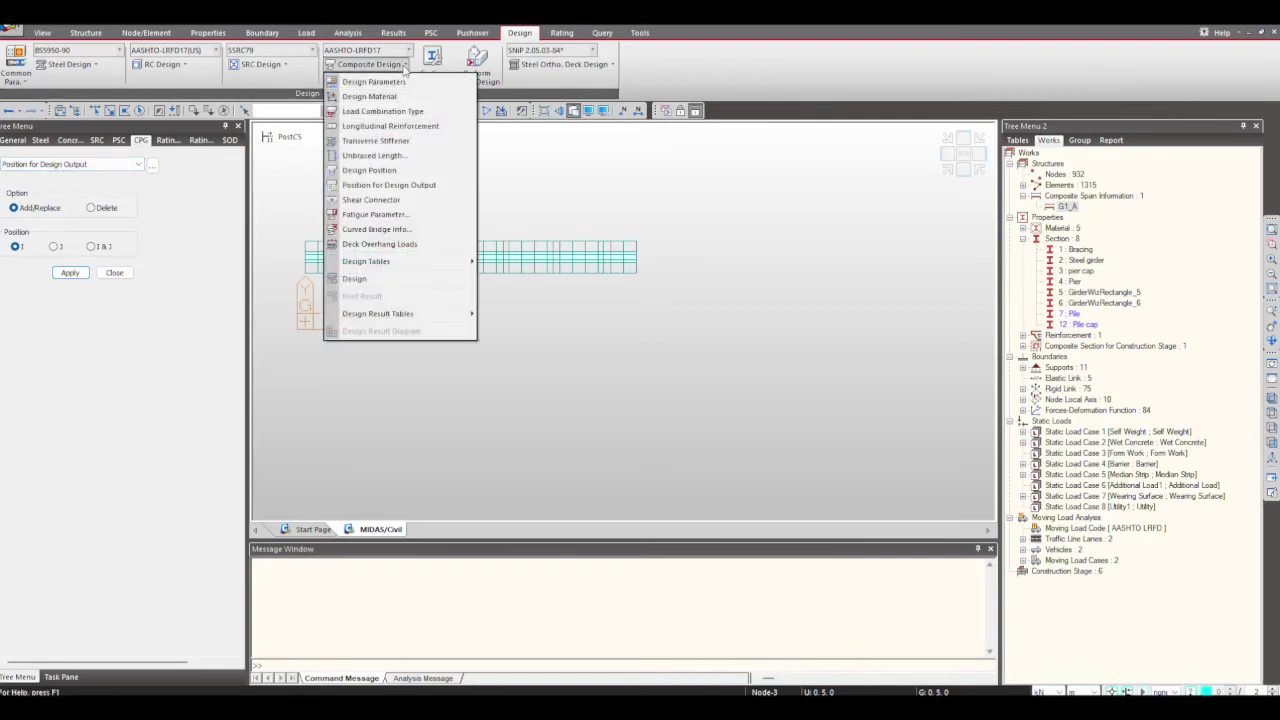
click(355, 279)
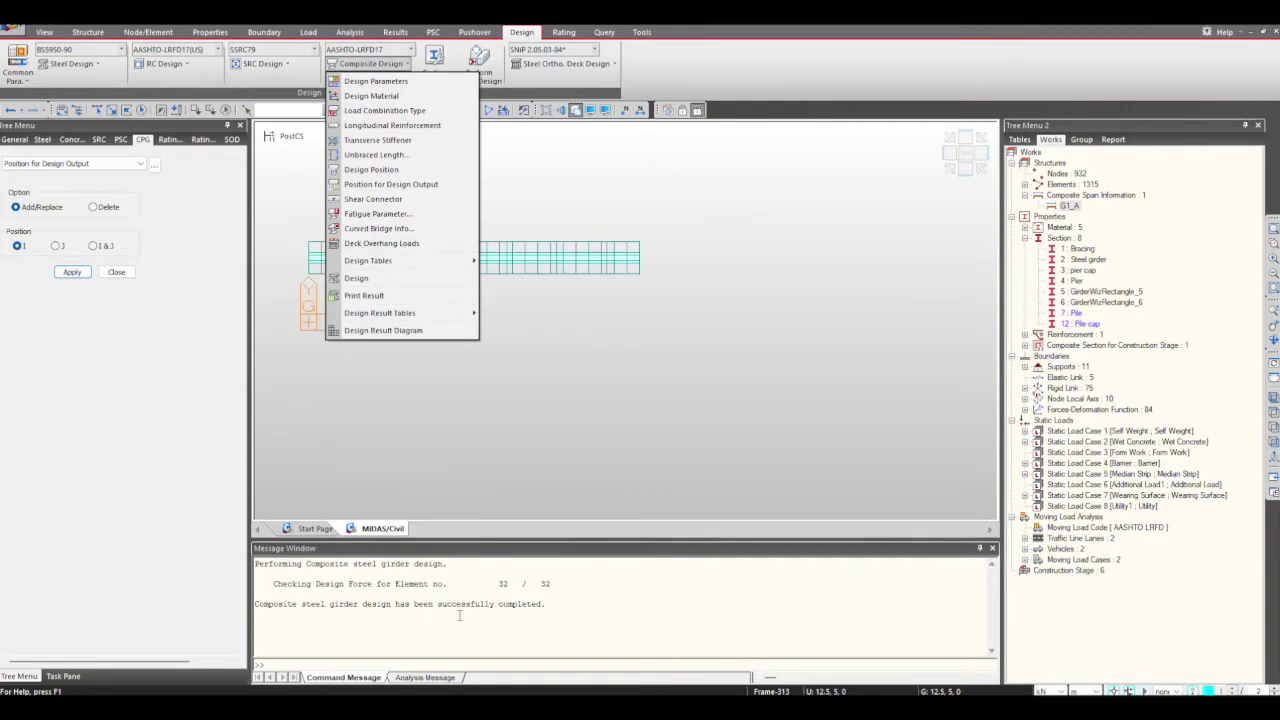
mouse_move(400, 316)
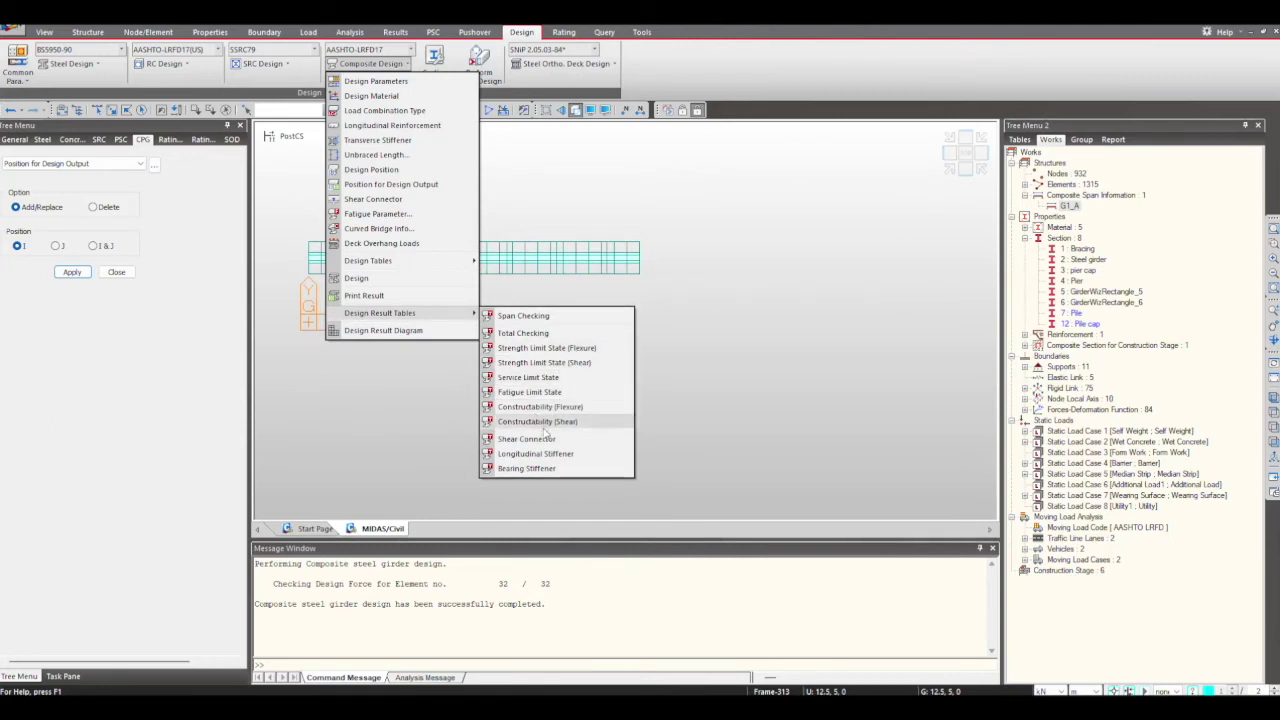
Open the Strength Limit State (Flexure) table for element 309, scroll it, then return to the model.
click(557, 348)
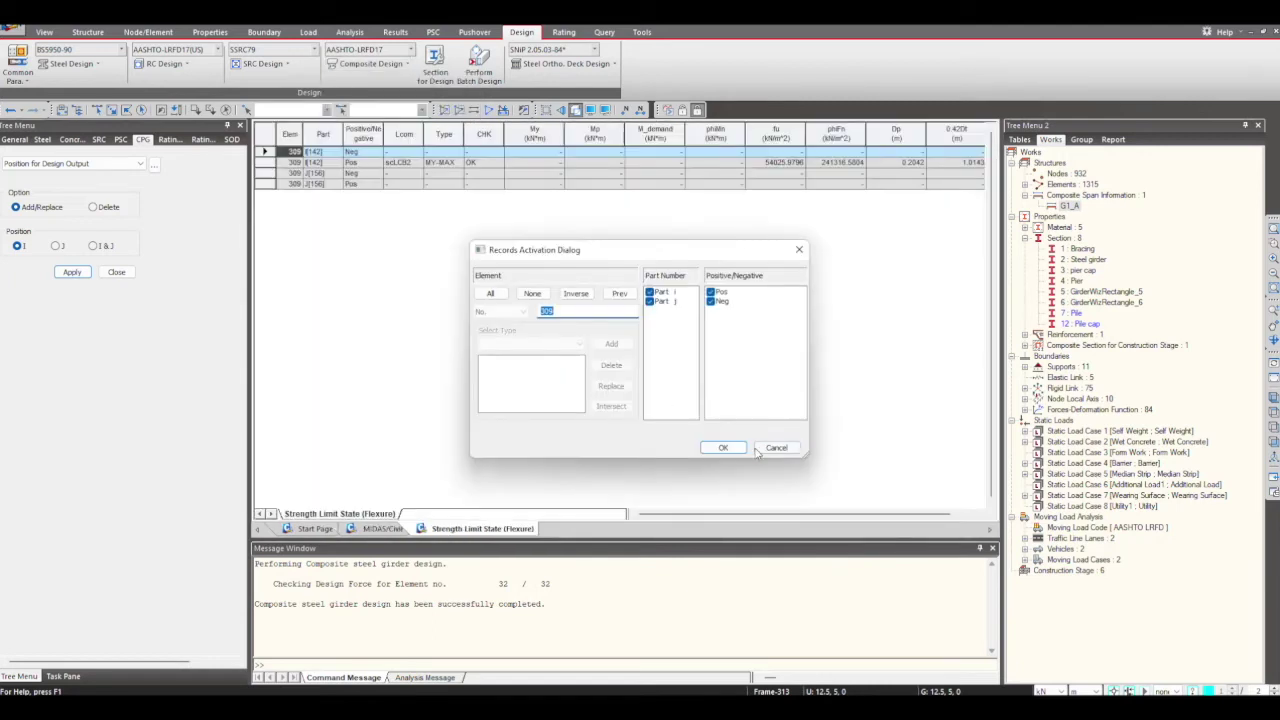
click(739, 446)
drag(645, 514, 670, 514)
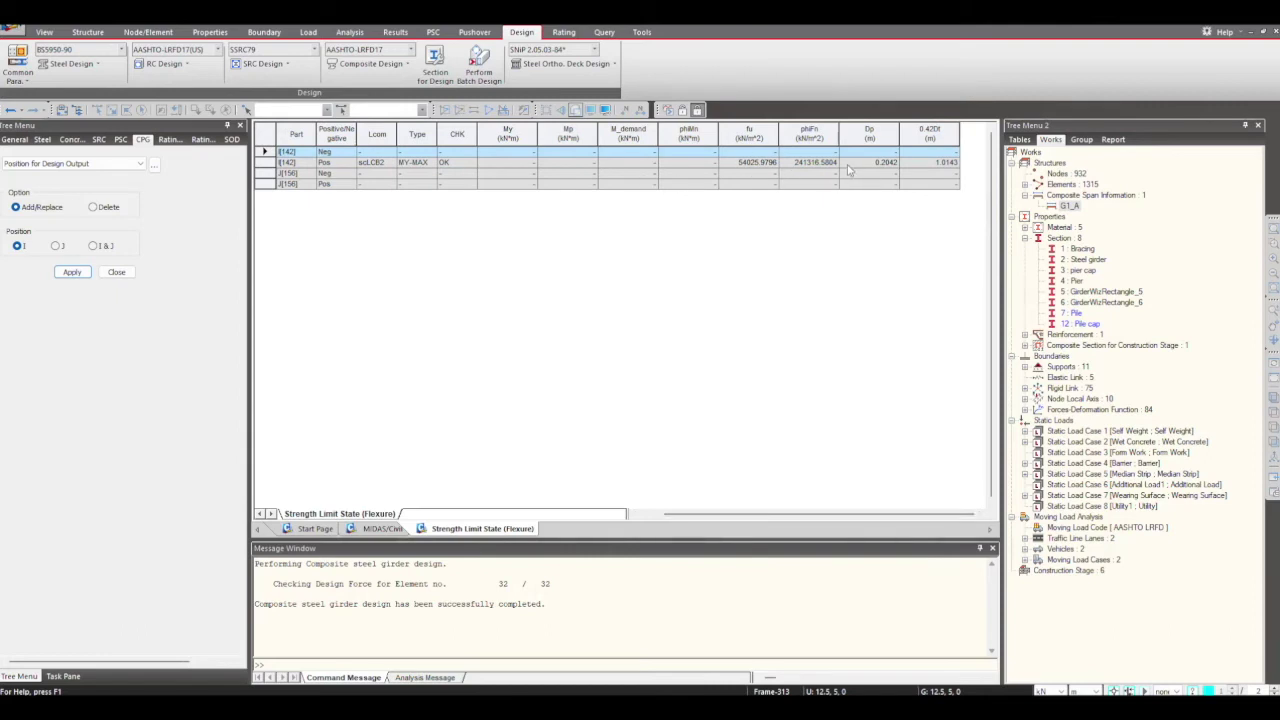
drag(818, 520, 420, 527)
click(380, 528)
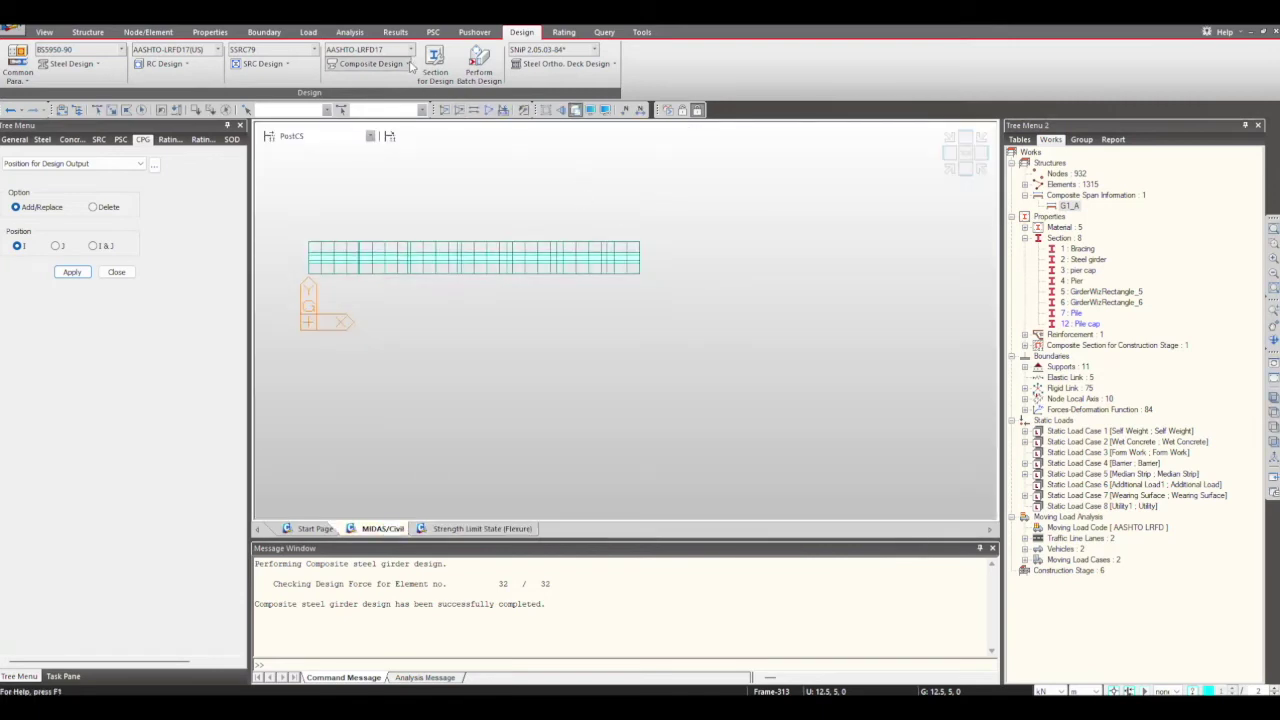